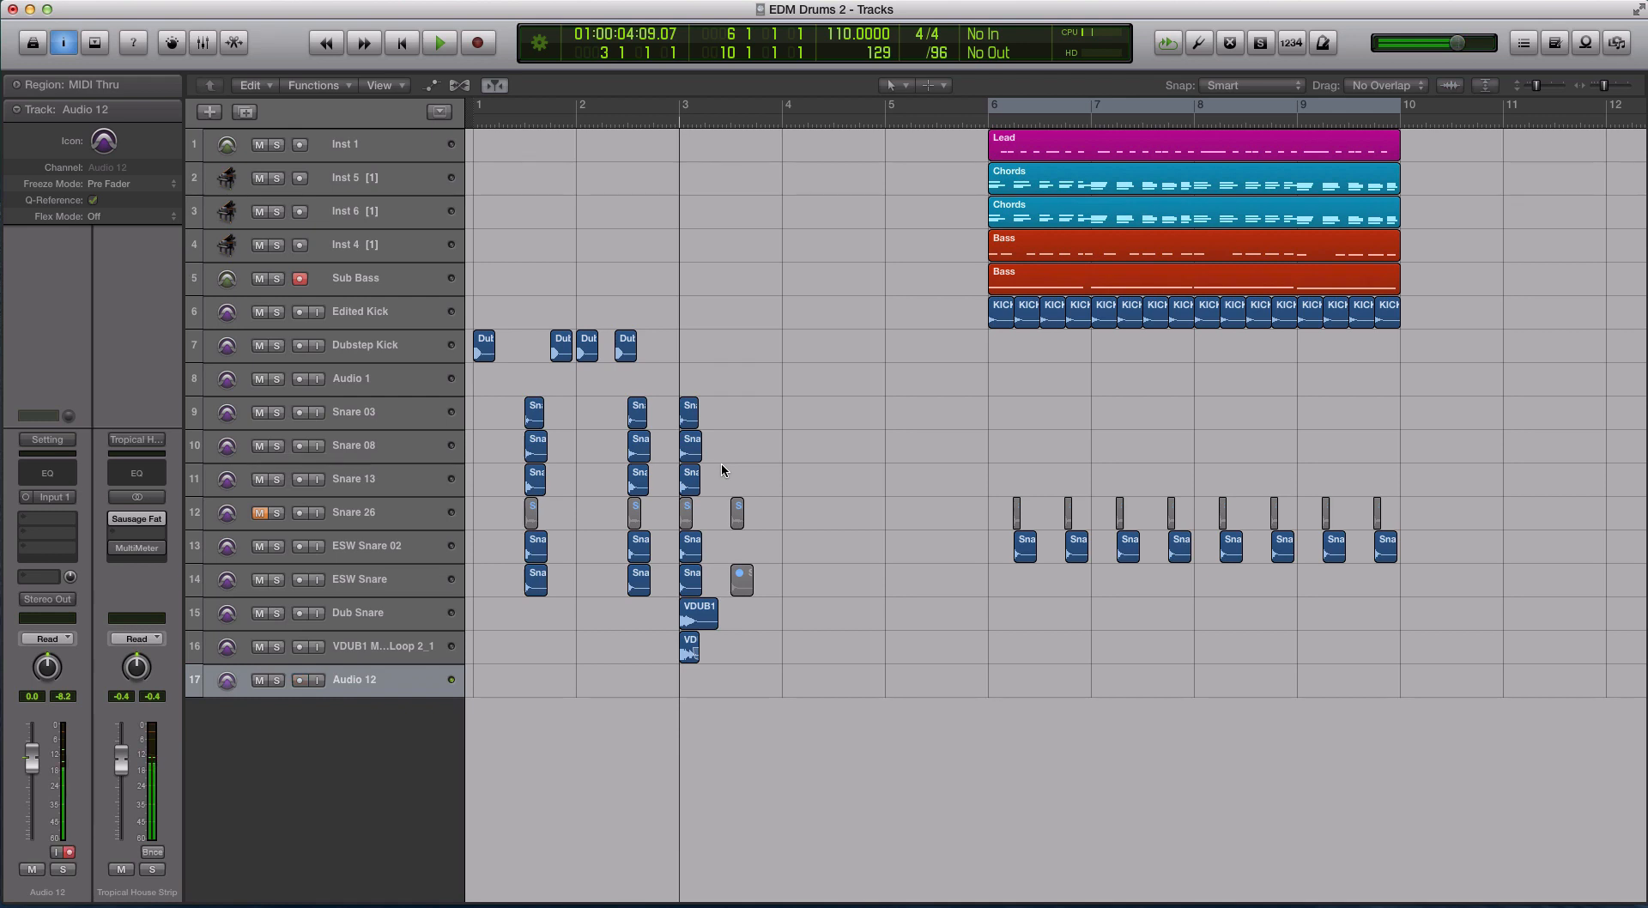
Step: Unmute the Snare 26 track so its regions play with the other snare layers
scroll(712, 479, up, 8)
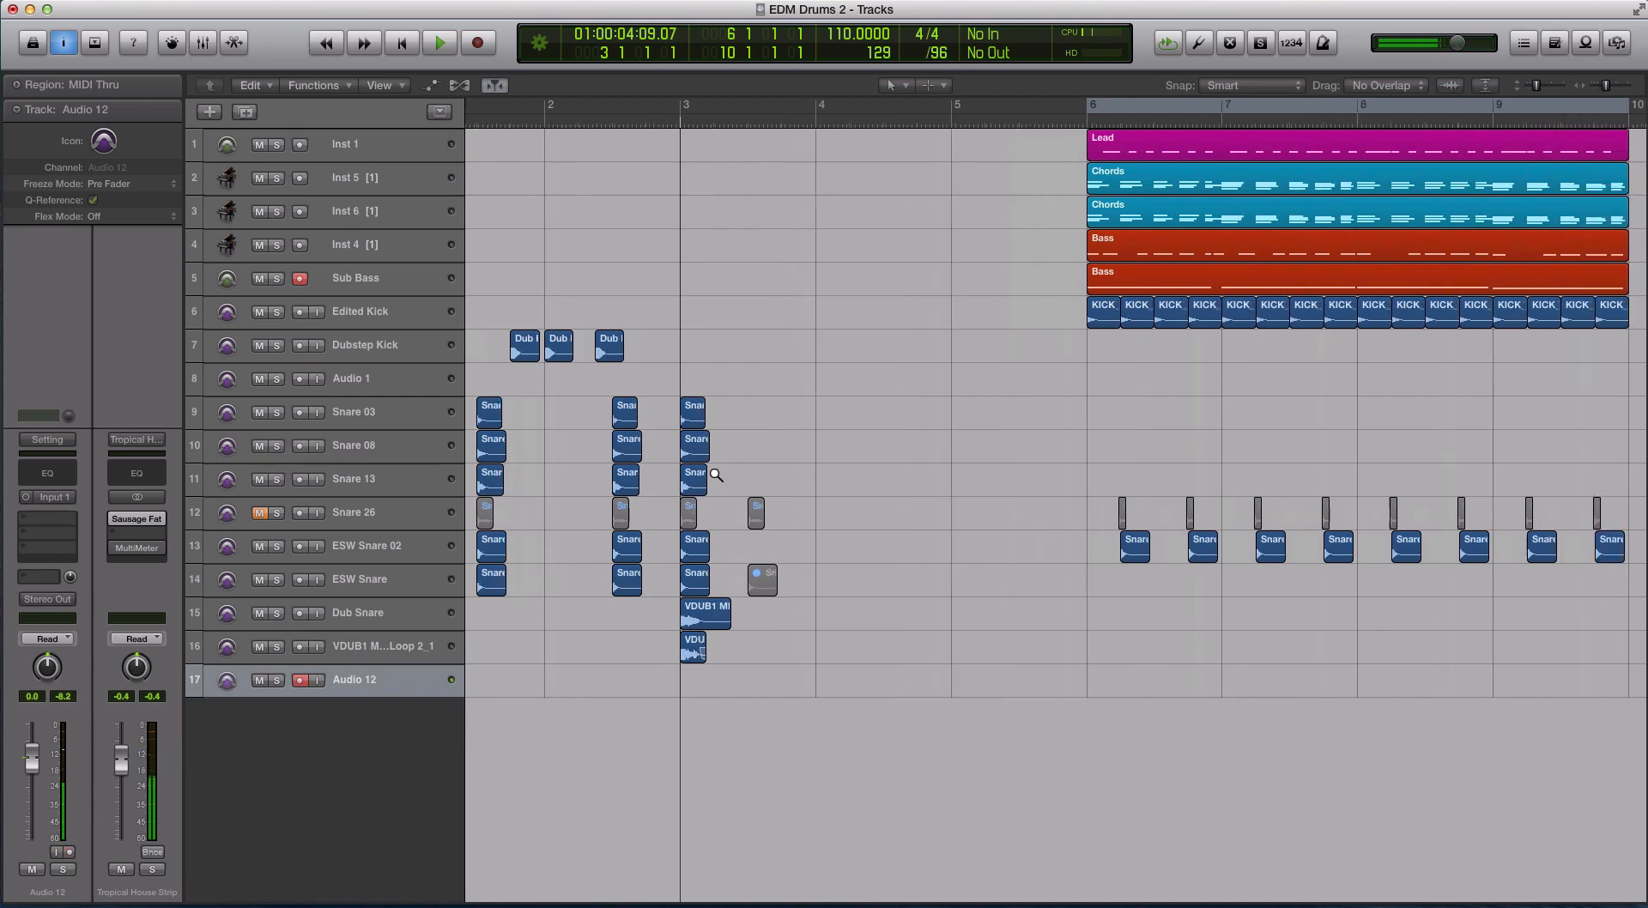
click(397, 430)
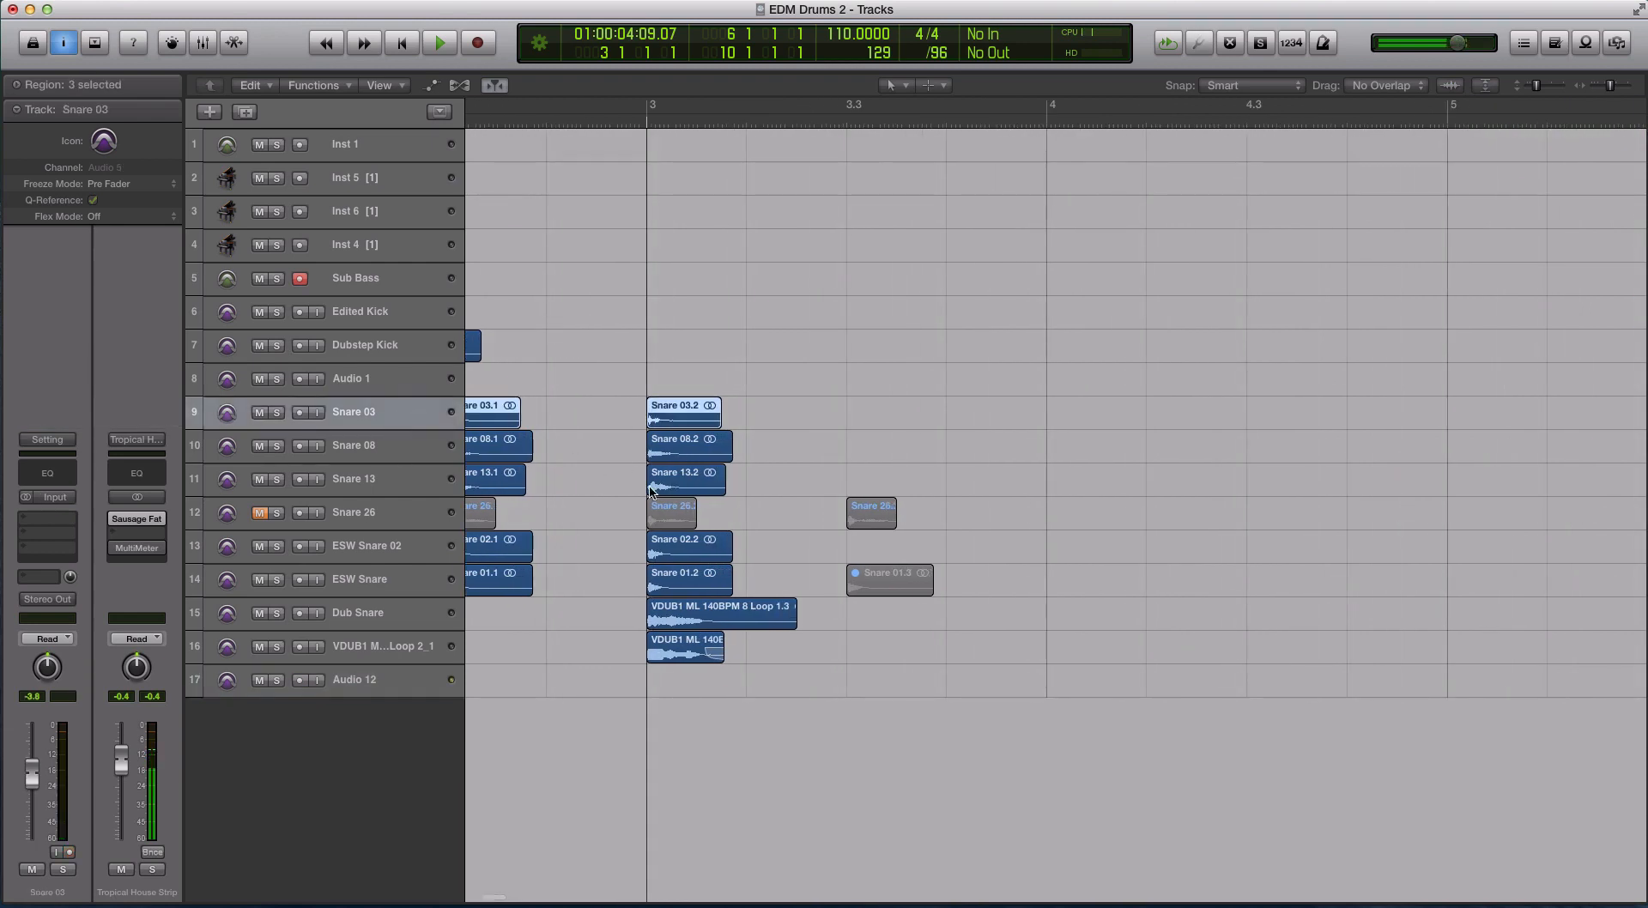
click(691, 519)
key(ctrl+m)
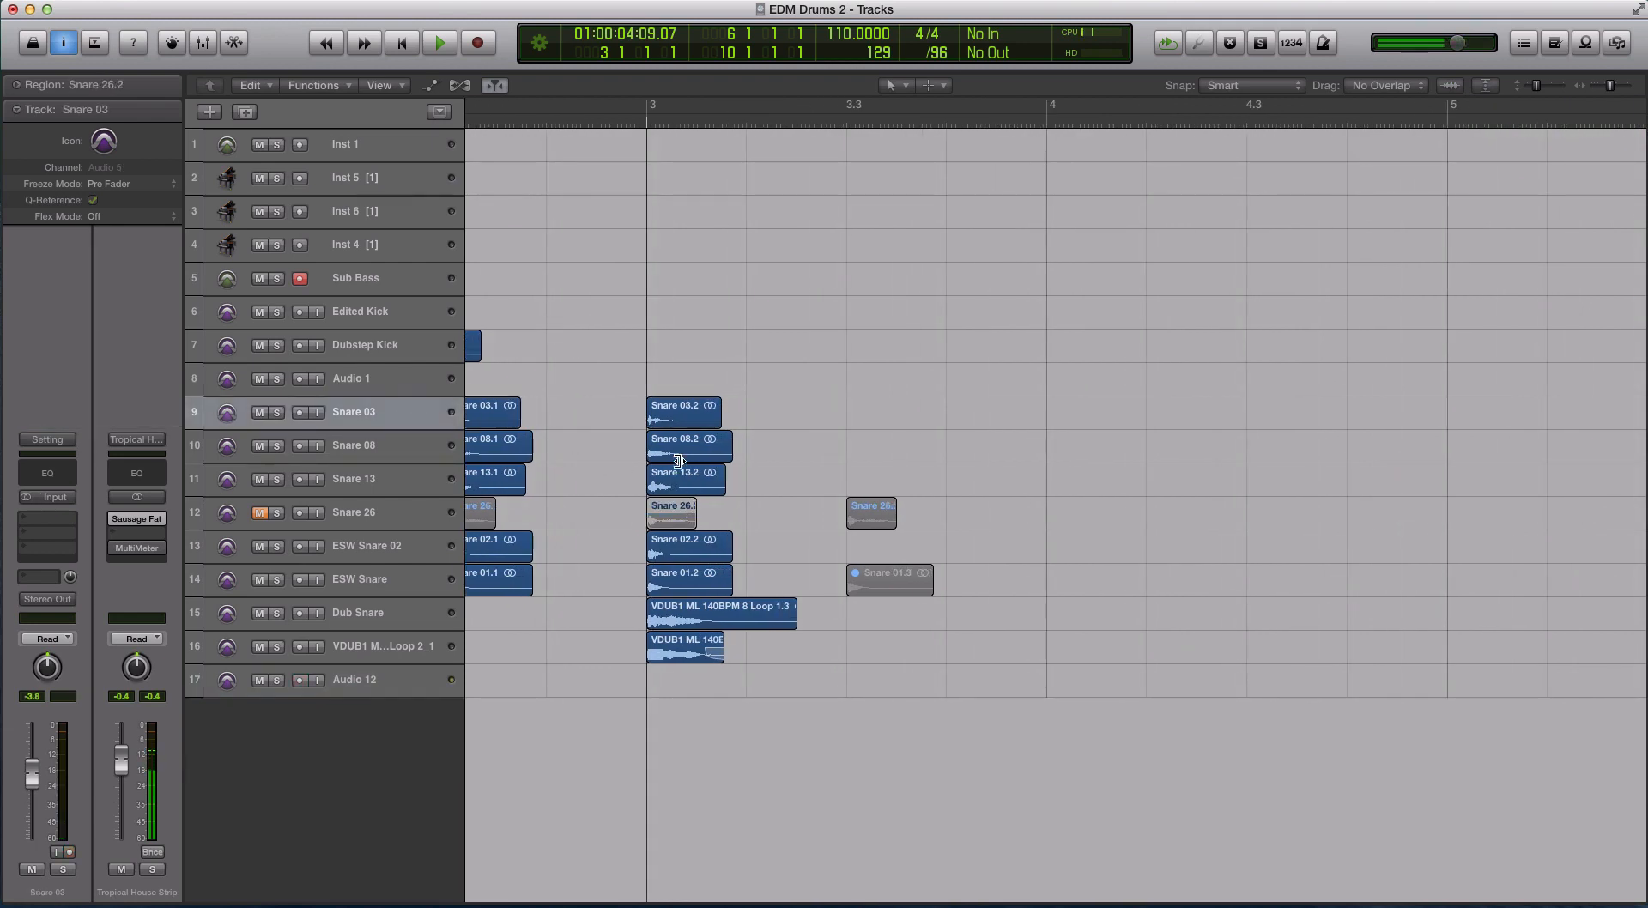
key(ctrl+m)
click(260, 515)
Step: Mute the VDUB1 M...Loop 2_1 and Dub Snare tracks to leave them out of the layered snare at bar 3
drag(744, 310, 685, 627)
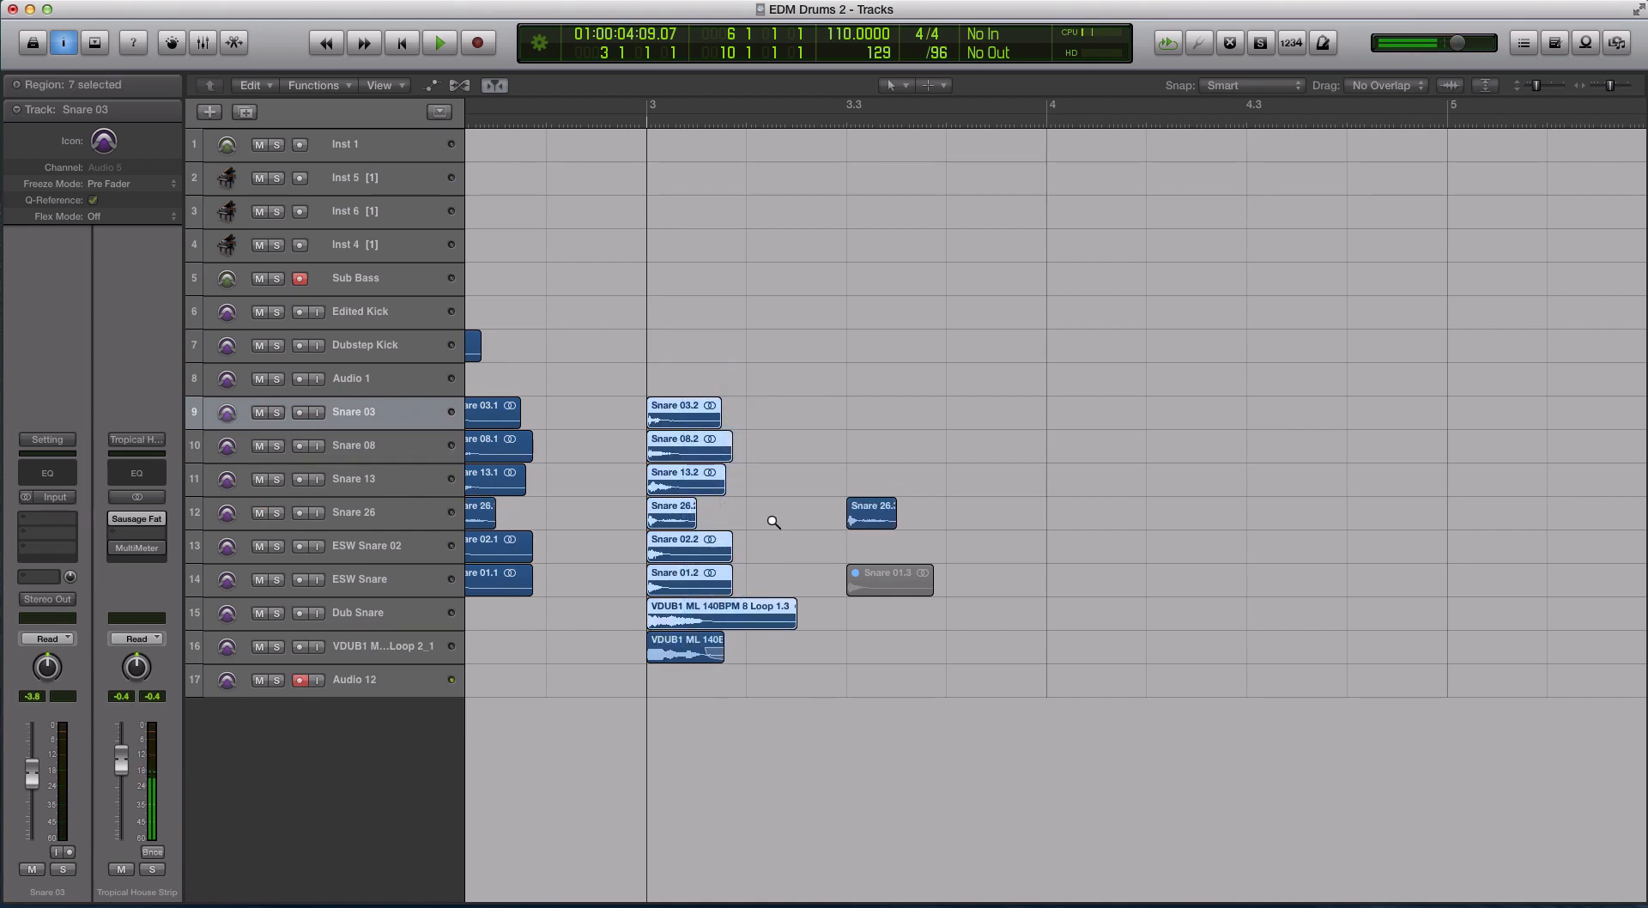
ctrl+alt+click(774, 522)
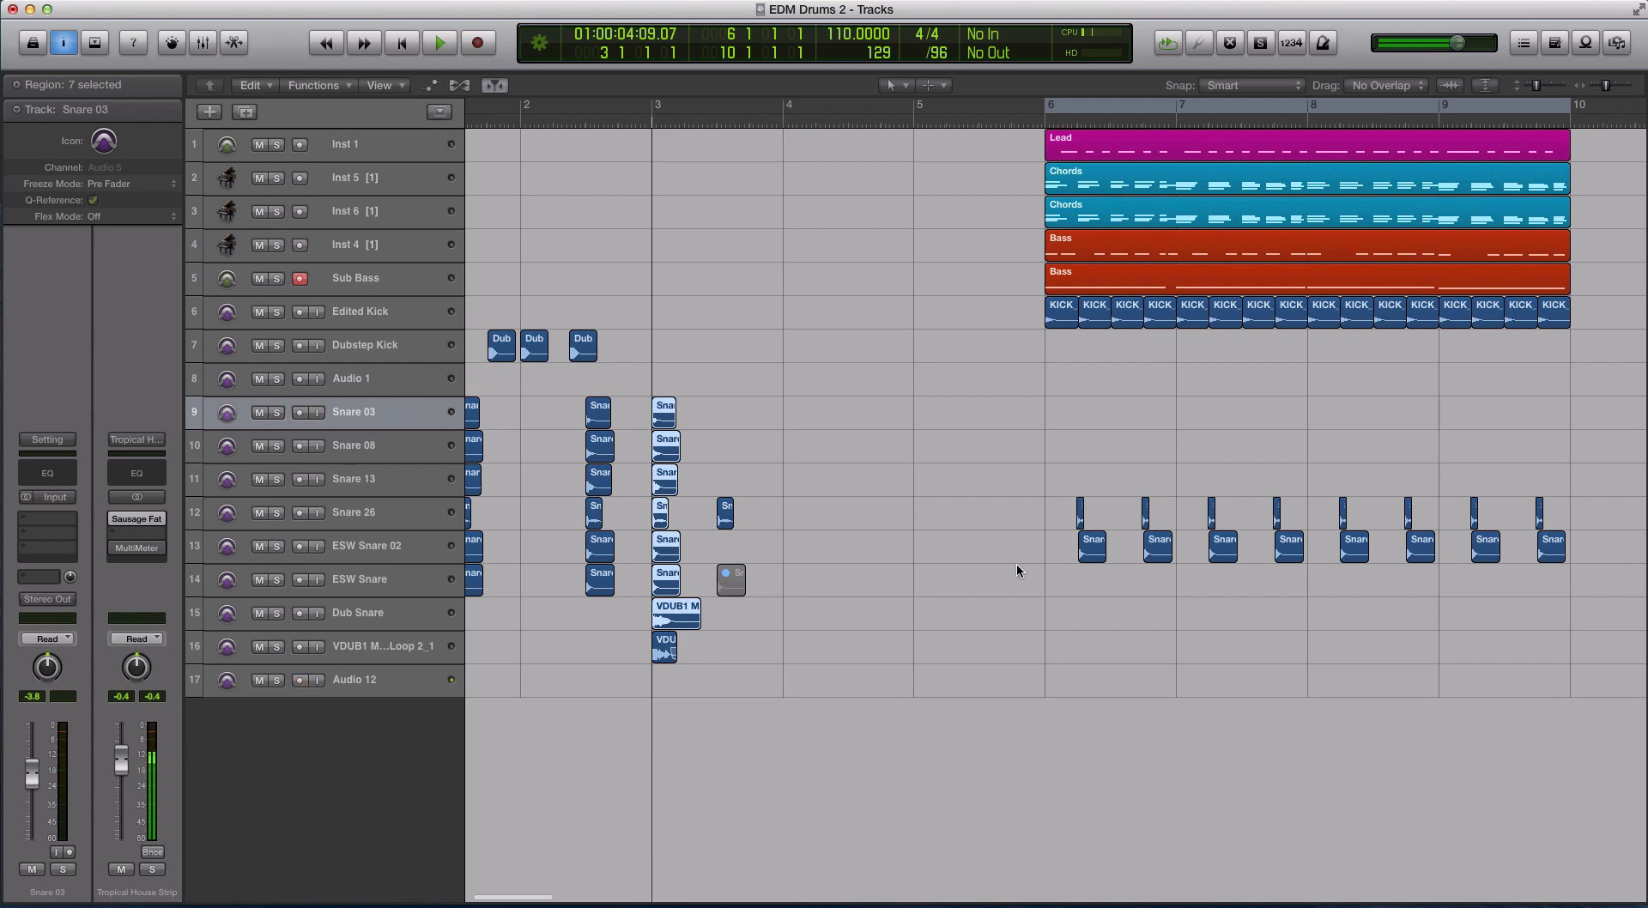
drag(682, 338, 660, 644)
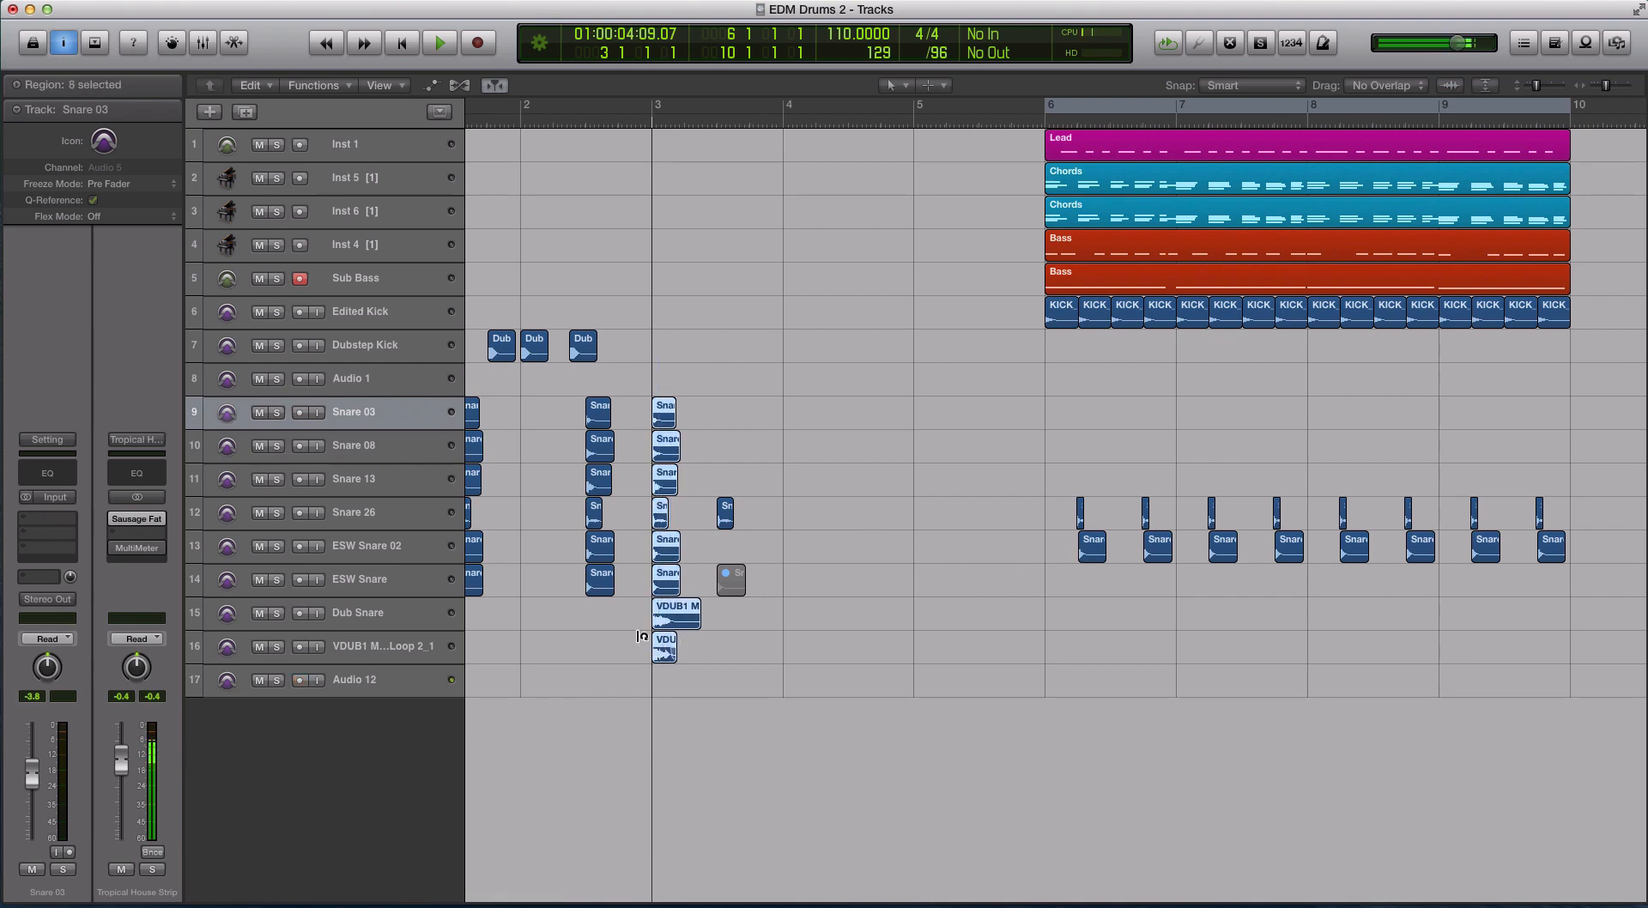
click(386, 650)
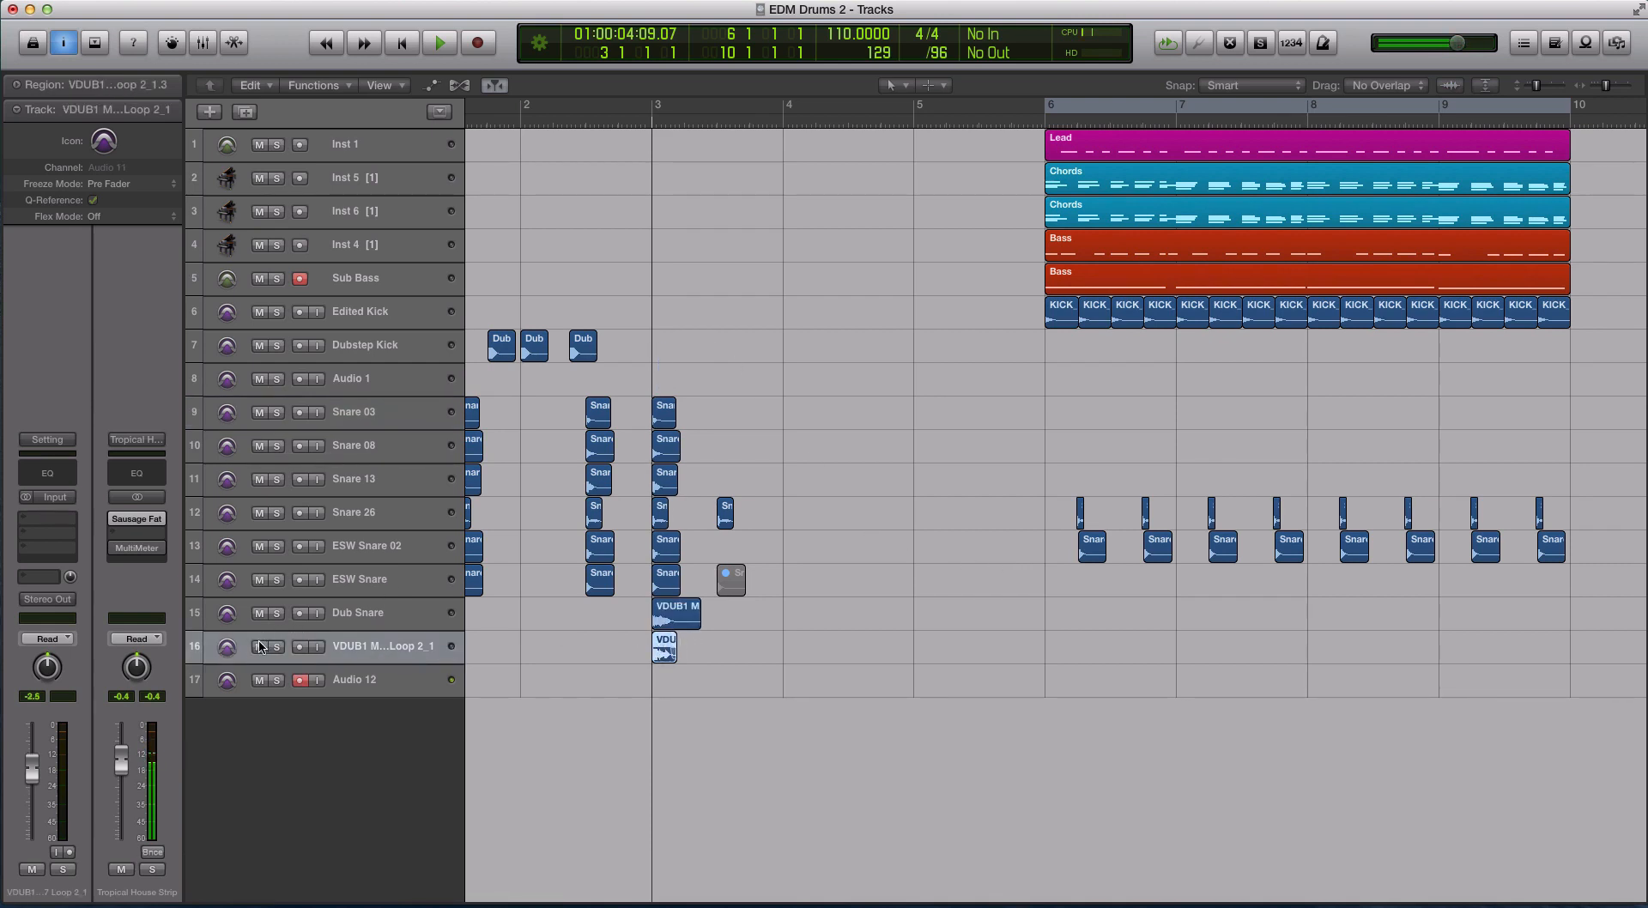
click(259, 646)
click(261, 615)
Step: Select the six unmuted snare regions stacked at bar 3 and play them briefly
key(super+Right)
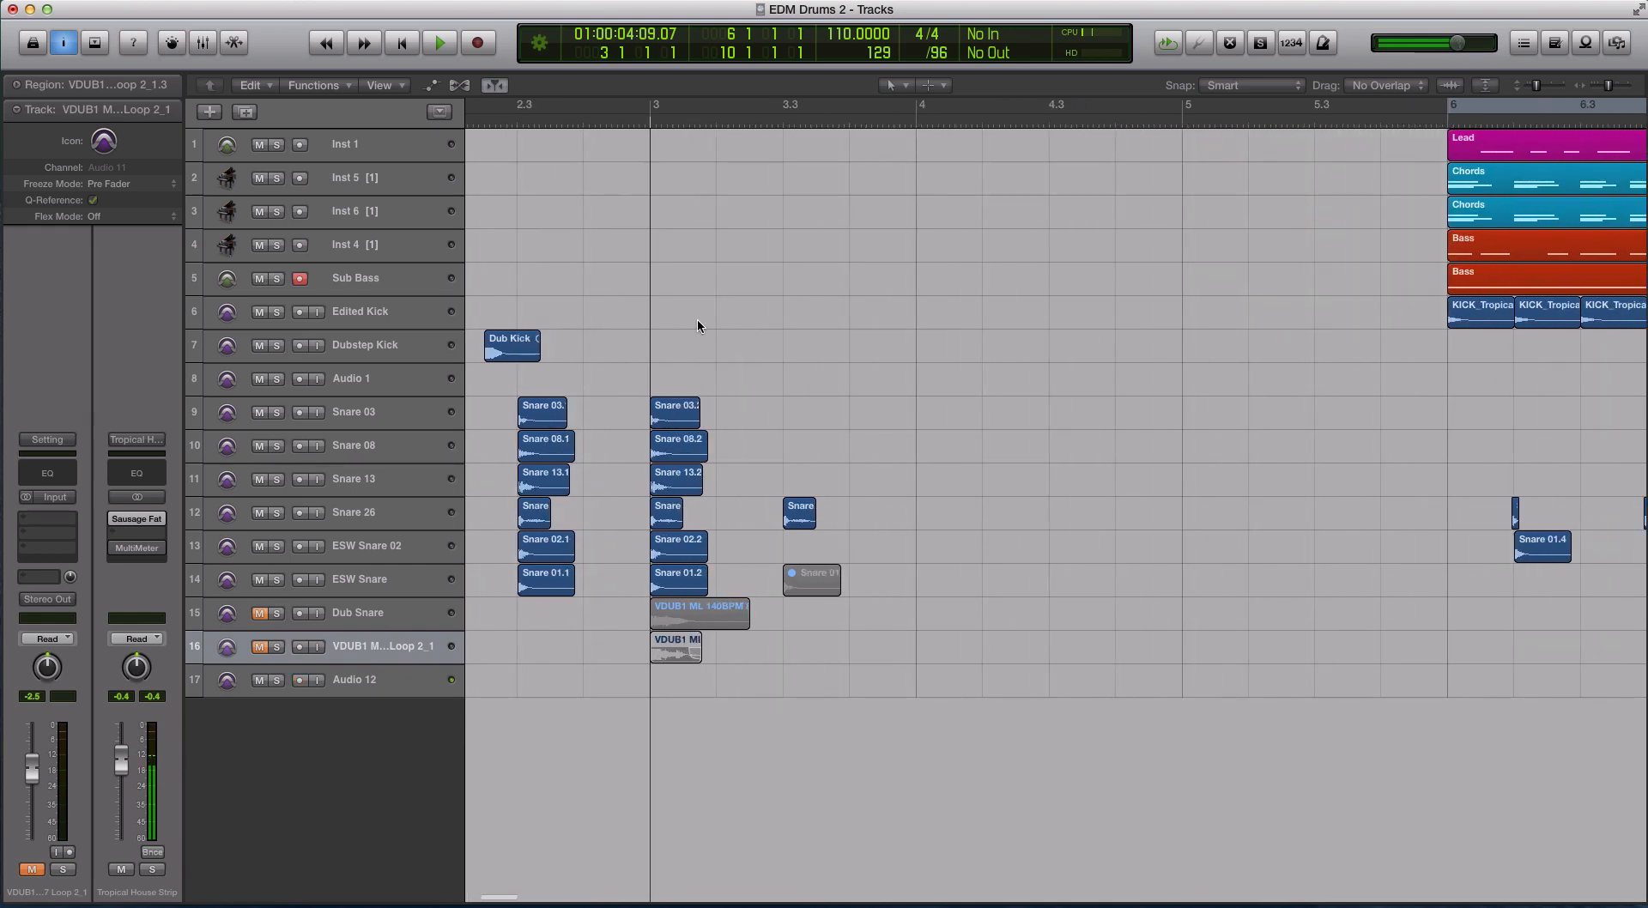
drag(697, 319, 680, 587)
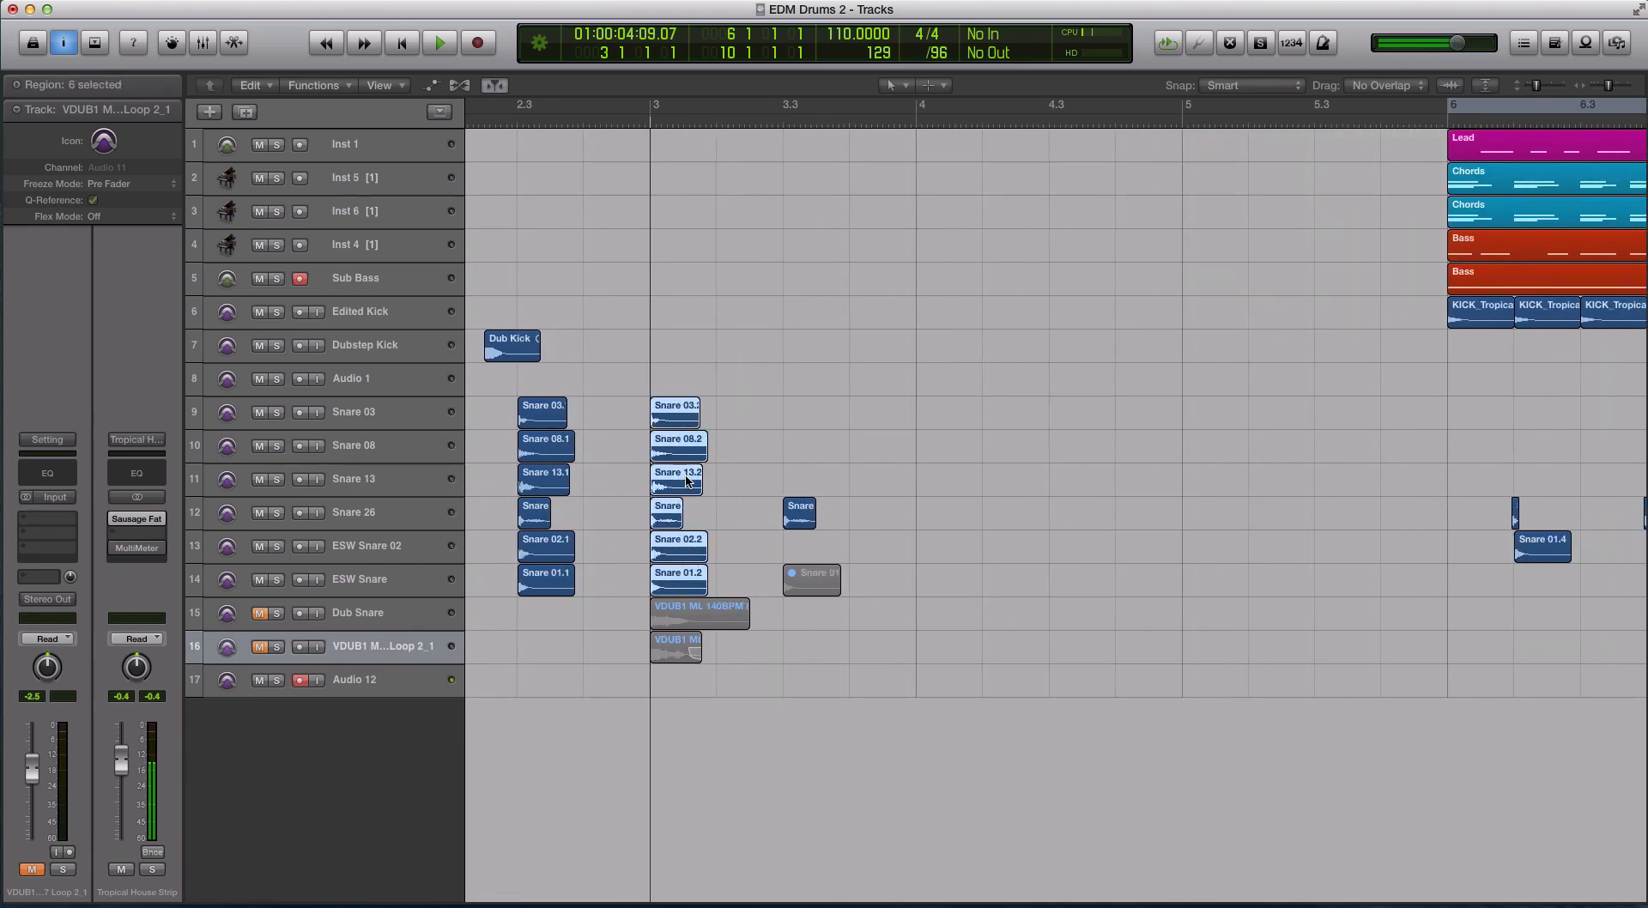
key(super+Right)
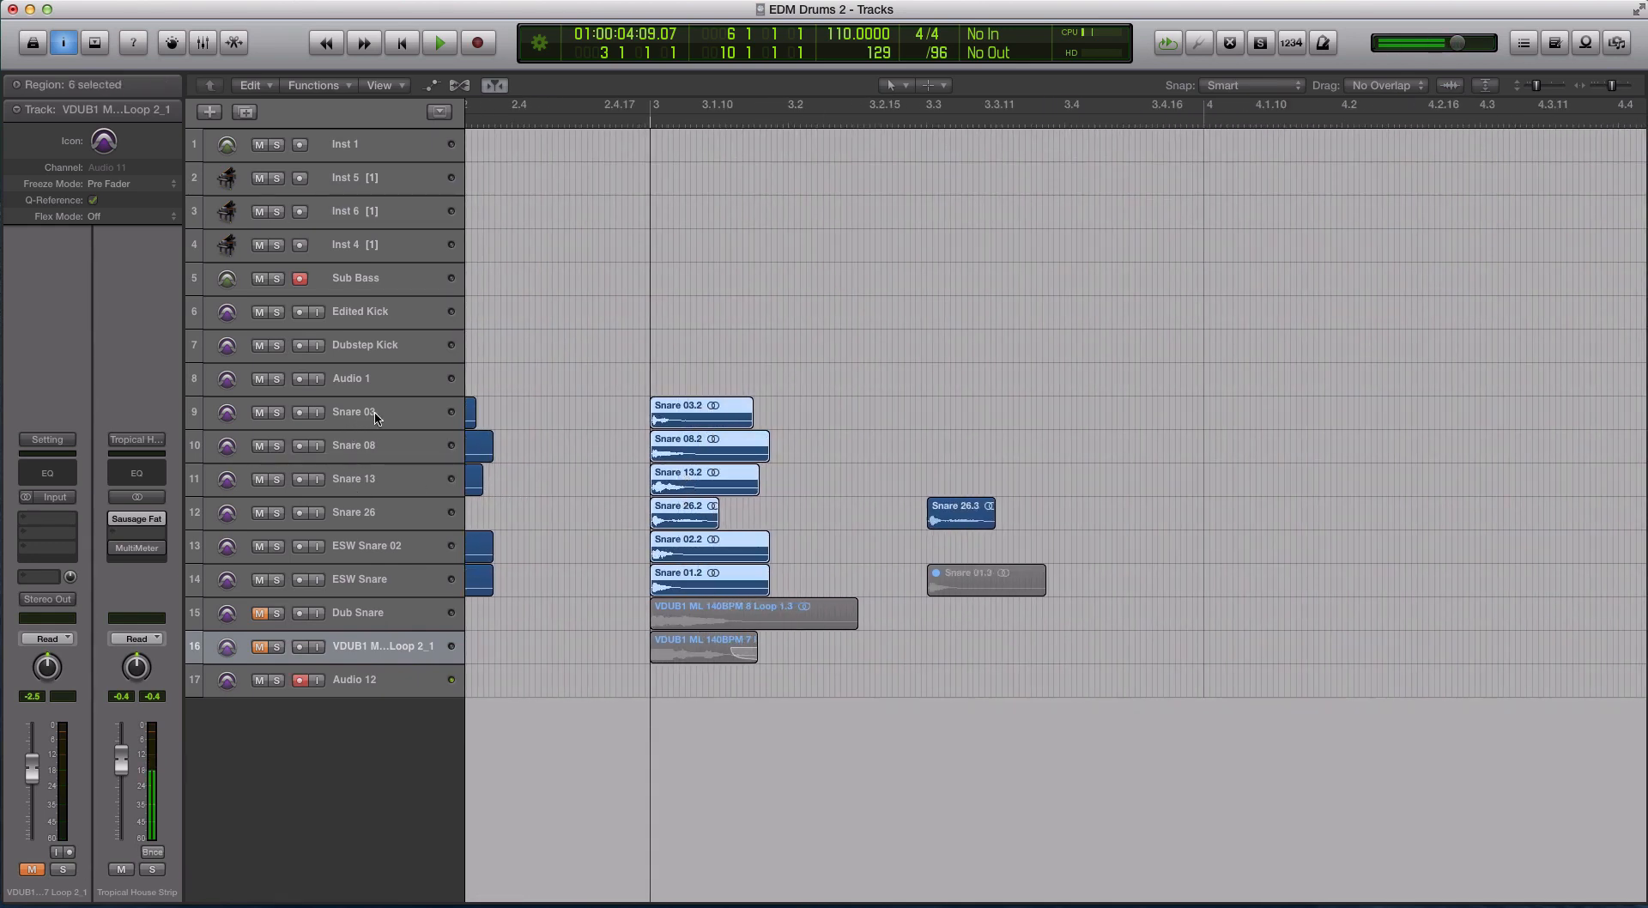
key(space)
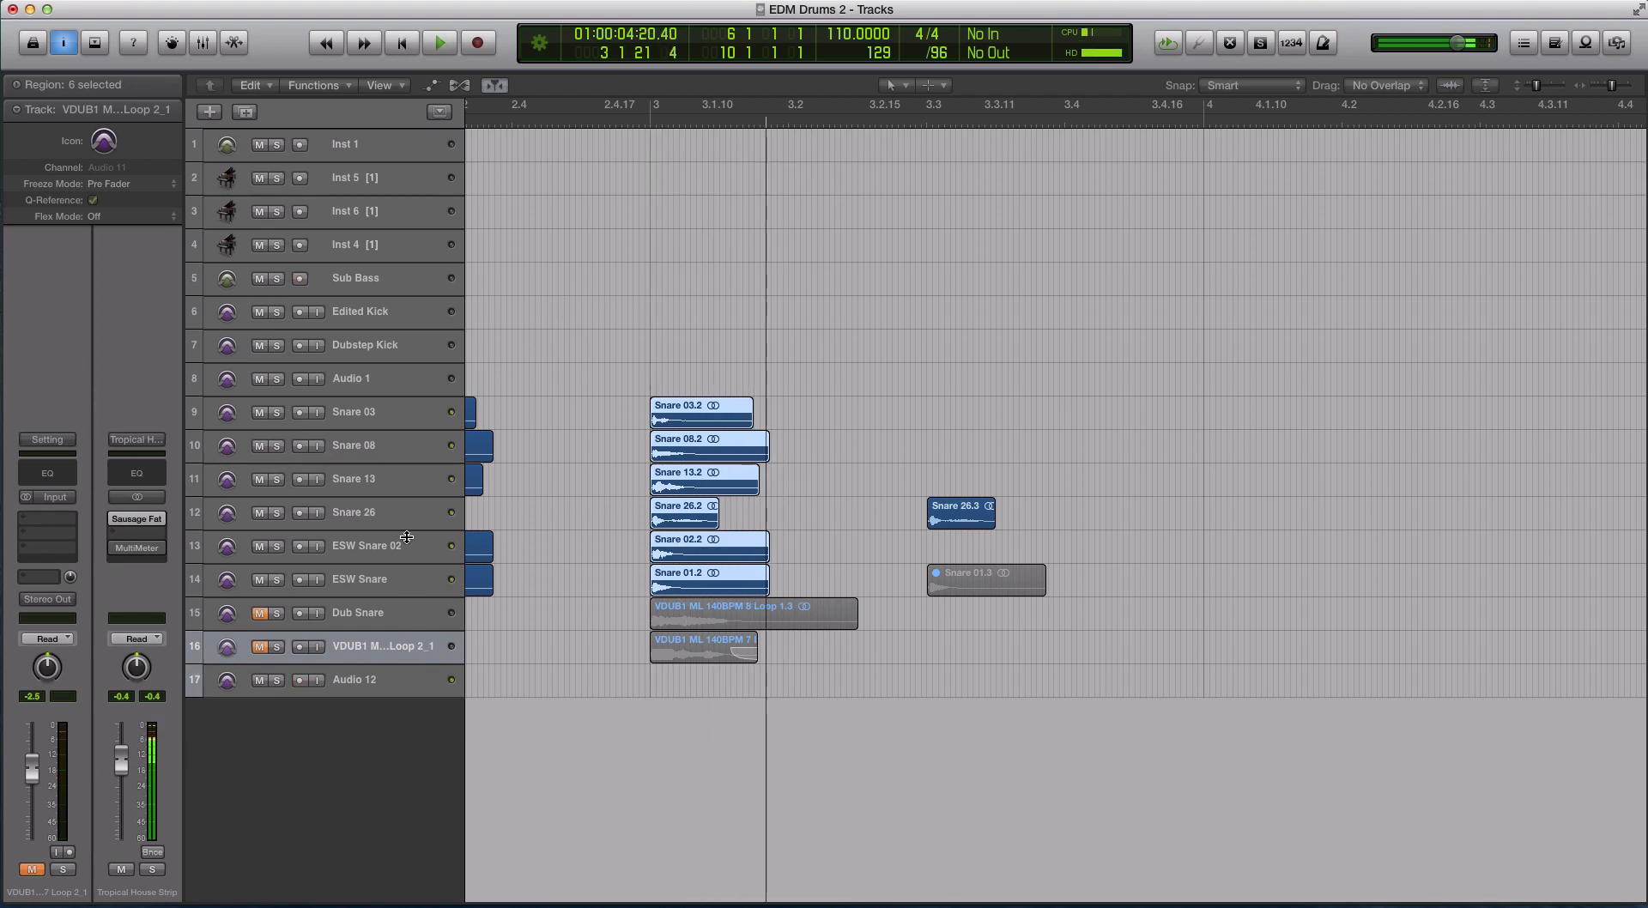
Step: Lower the volumes of the six tracks from Snare 03 to ESW Snare together in the mixer, bringing Snare 08 to -14.8 dB
click(417, 419)
shift+click(411, 571)
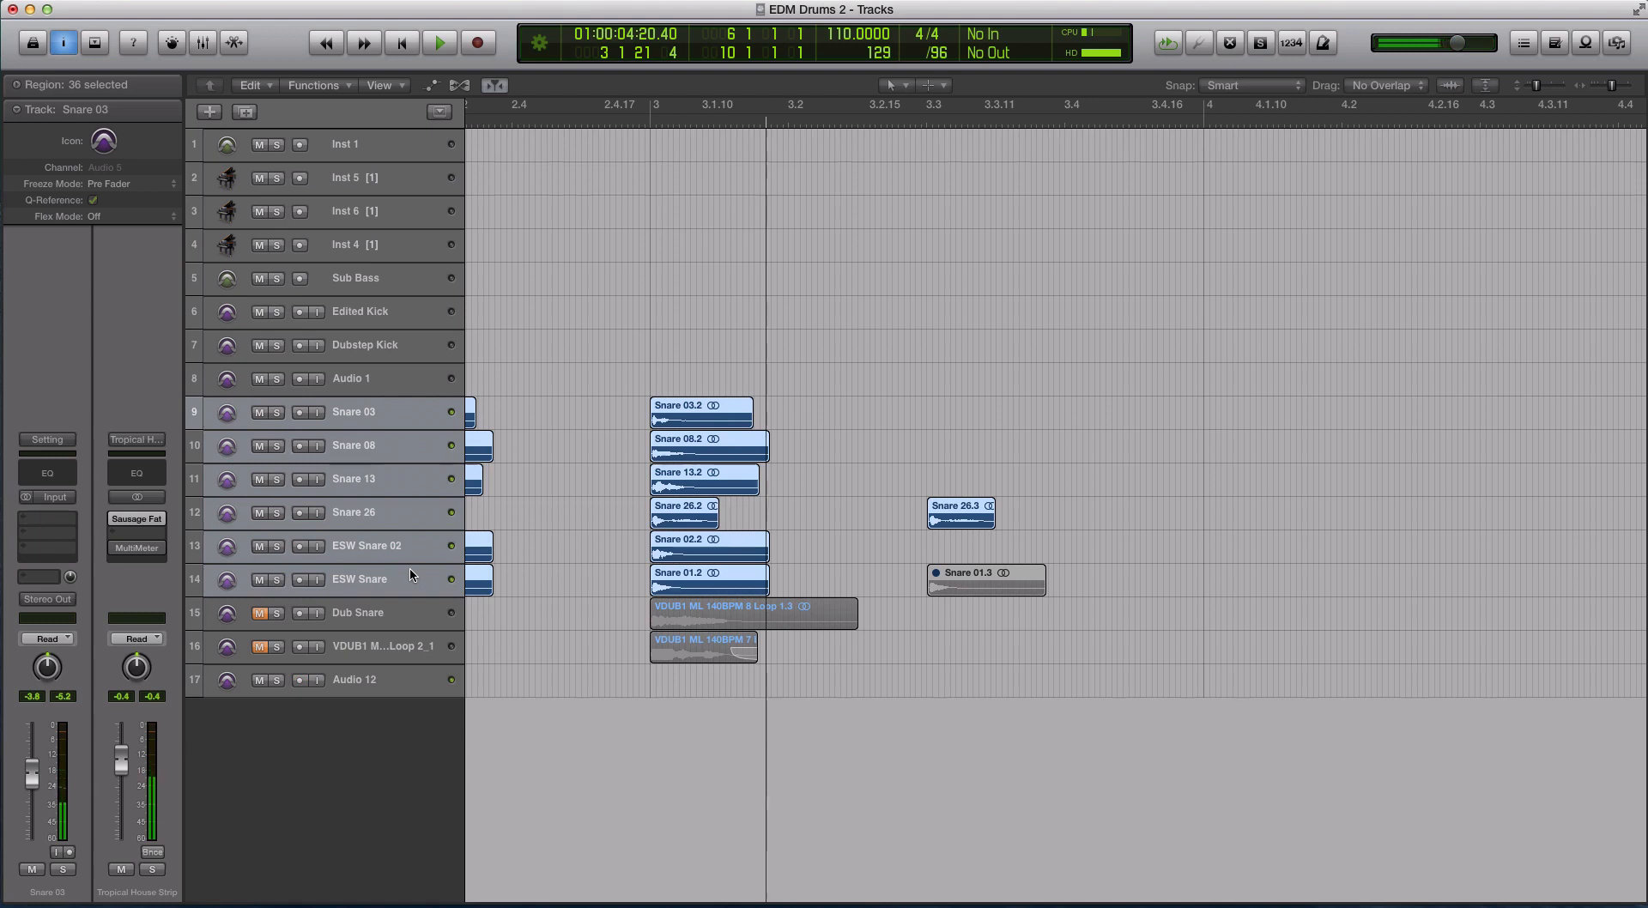
key(x)
drag(882, 775, 873, 827)
Step: Set a cycle range from bar 3 to about 3.2 over the stacked snares and play the loop
drag(662, 120, 807, 129)
key(space)
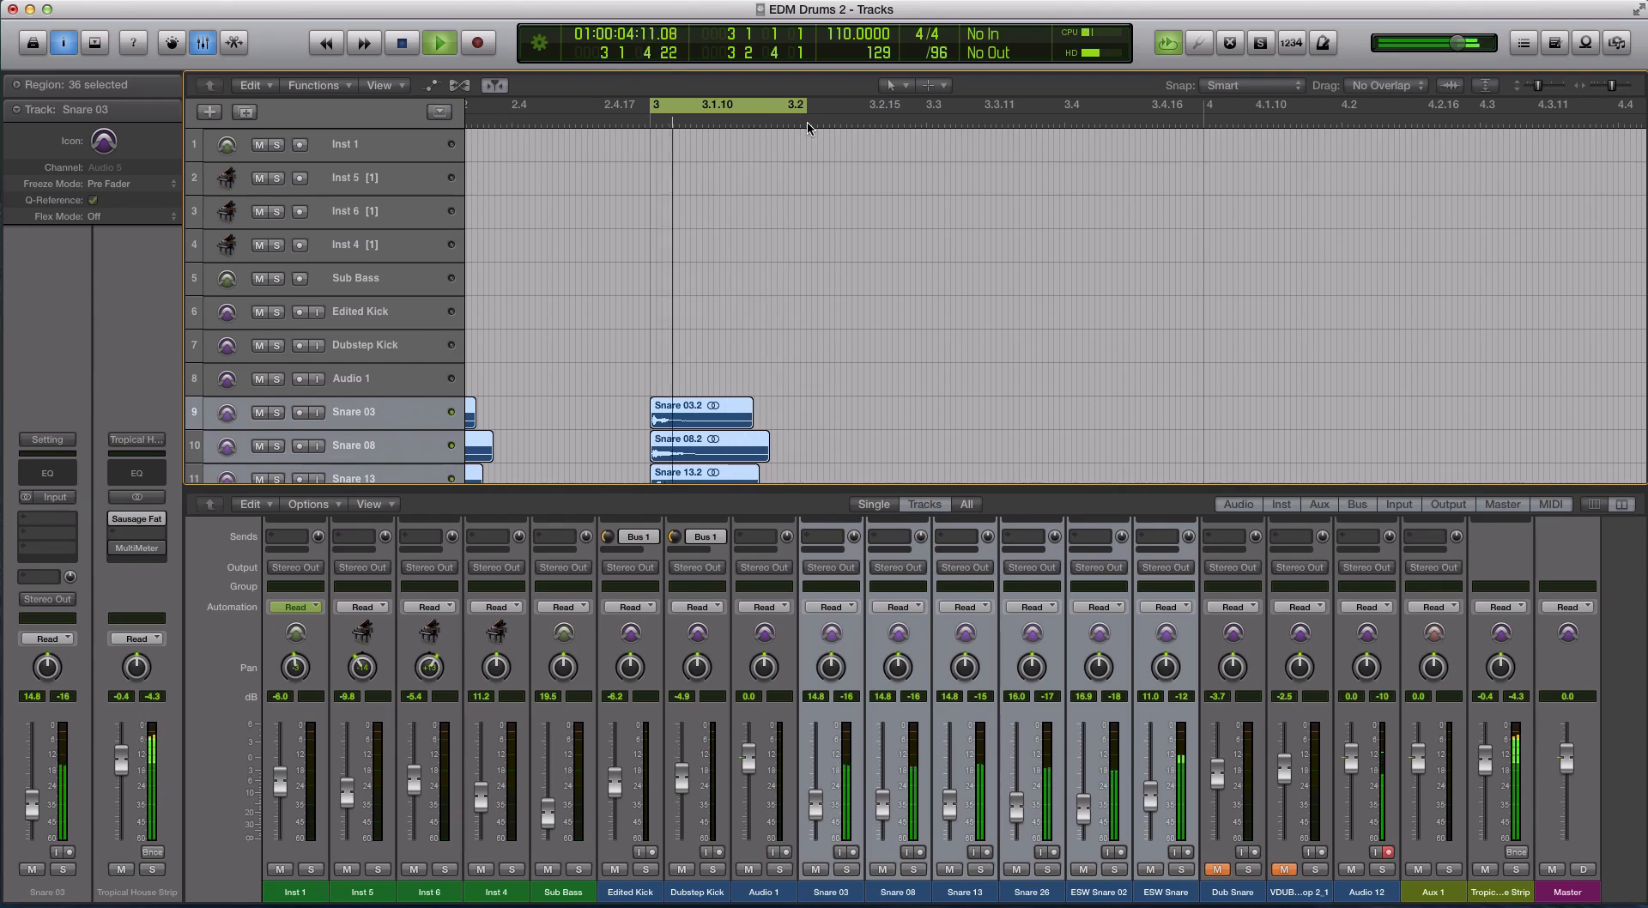
key(space)
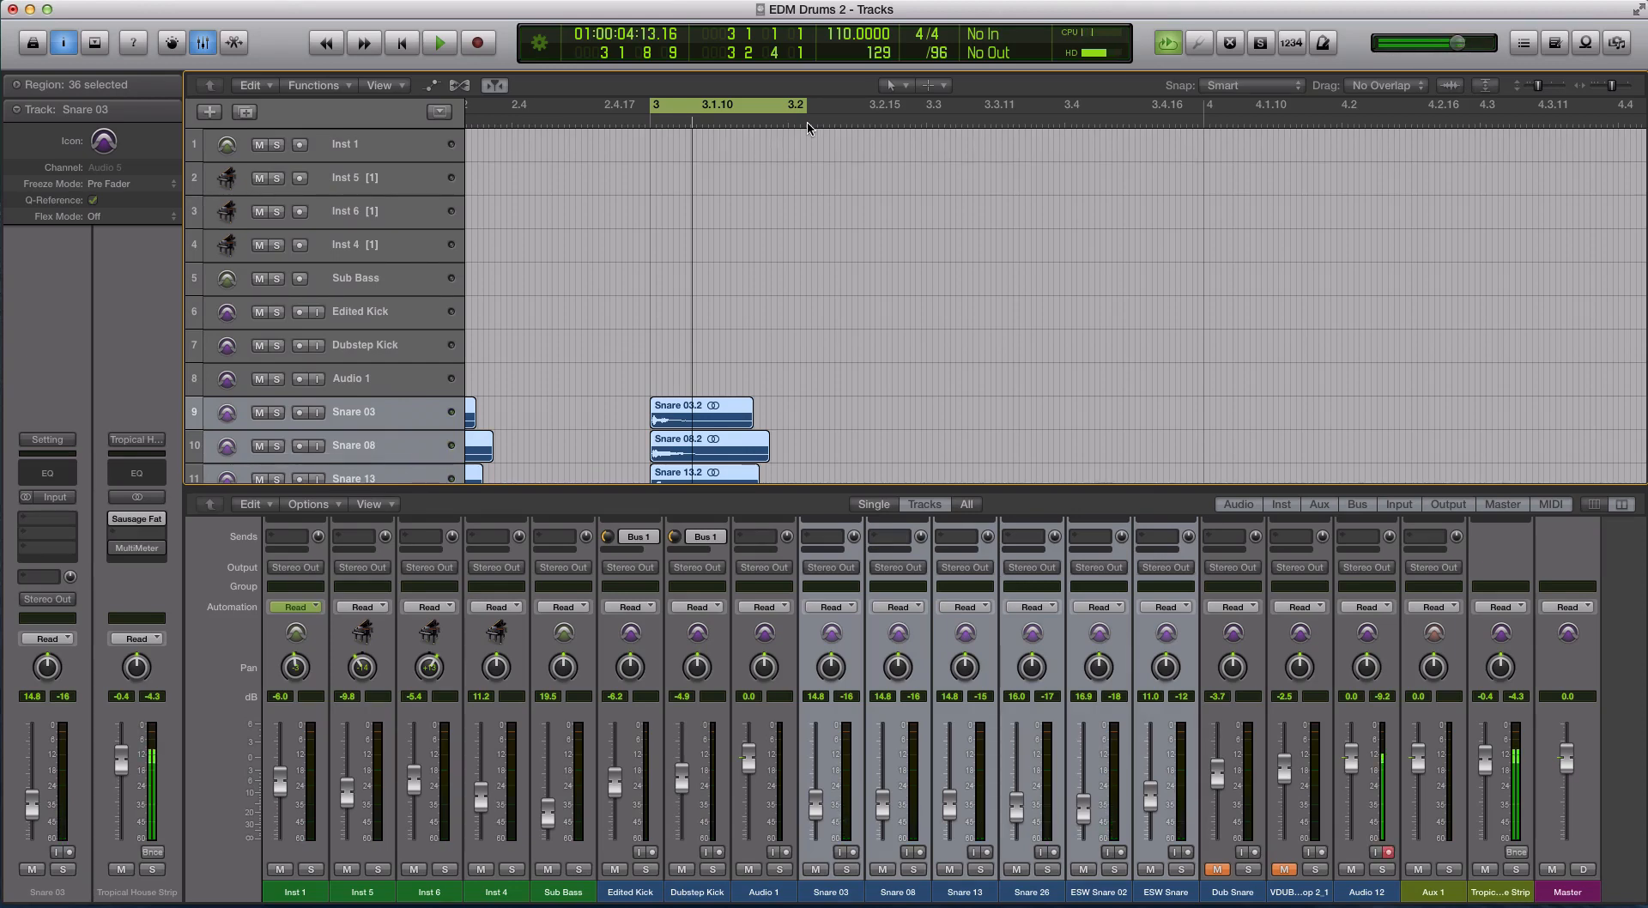
Step: Solo the Snare 03 region at bar 3 and switch the solo to the Snare 08 region with the waveforms enlarged
key(super+Up)
key(super+Up)
key(super+Up)
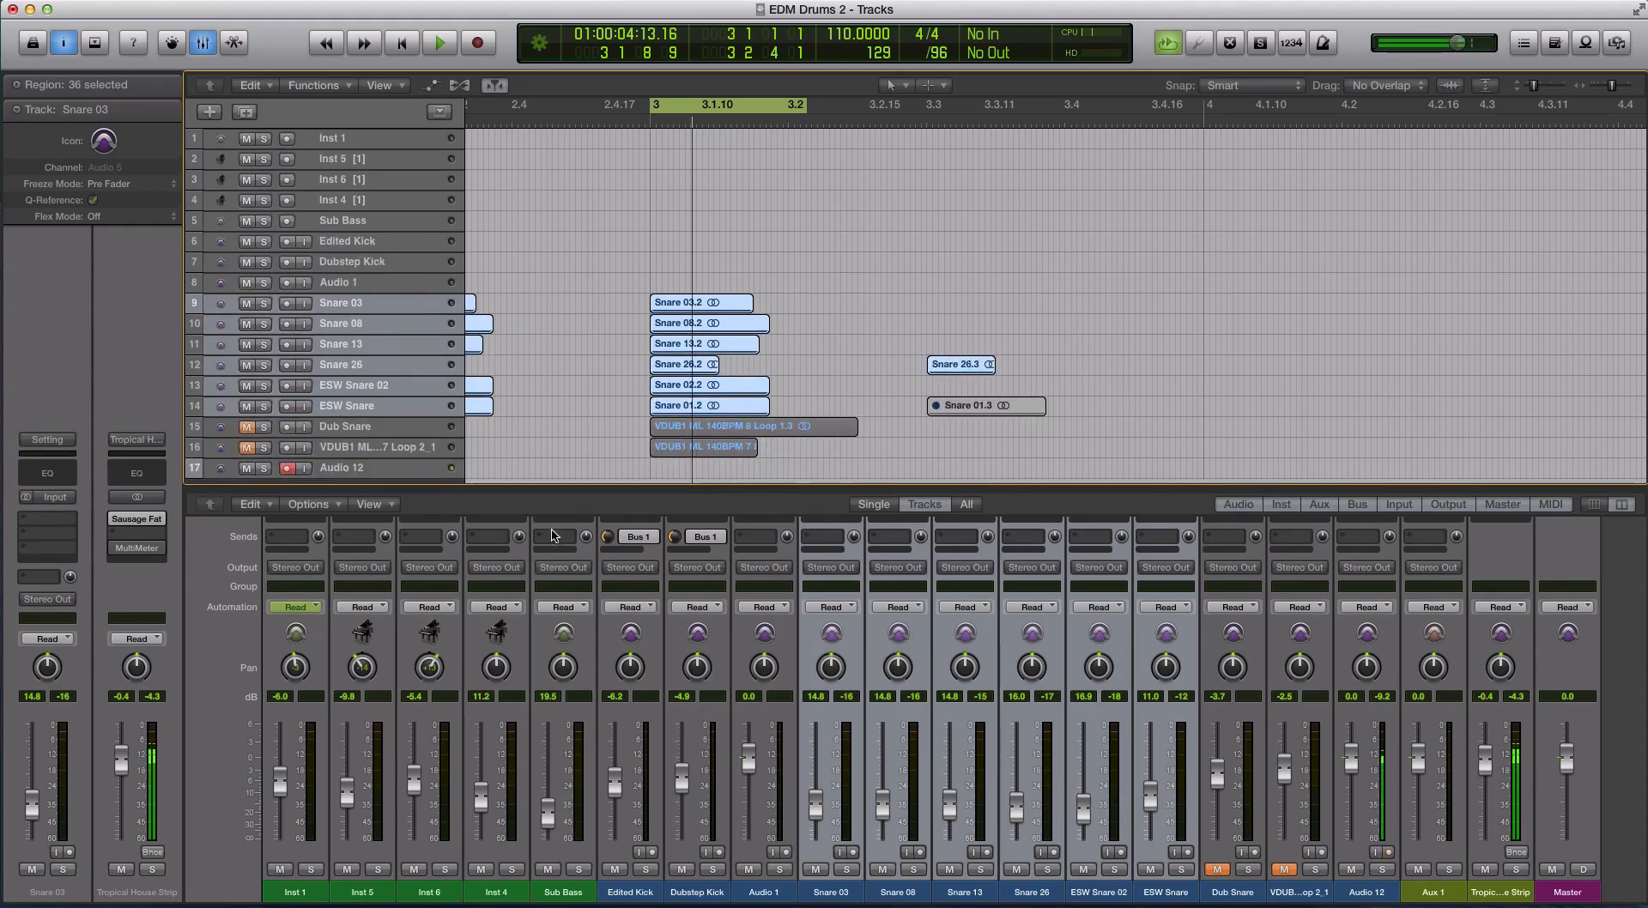
click(372, 286)
click(395, 311)
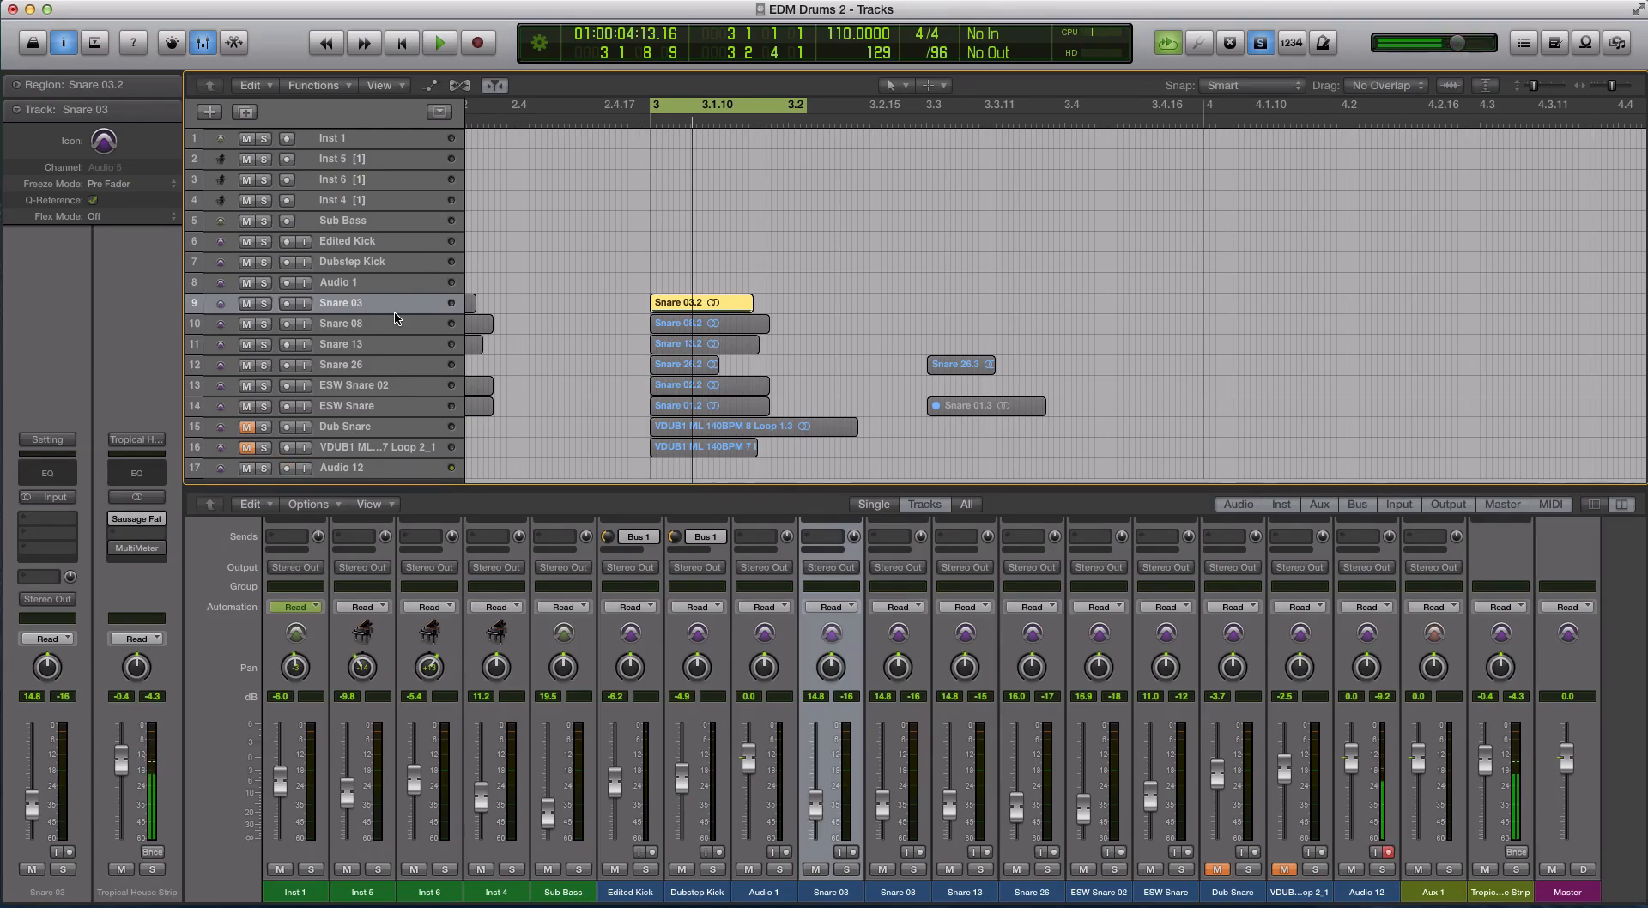
scroll(601, 440, up, 2)
scroll(602, 440, up, 2)
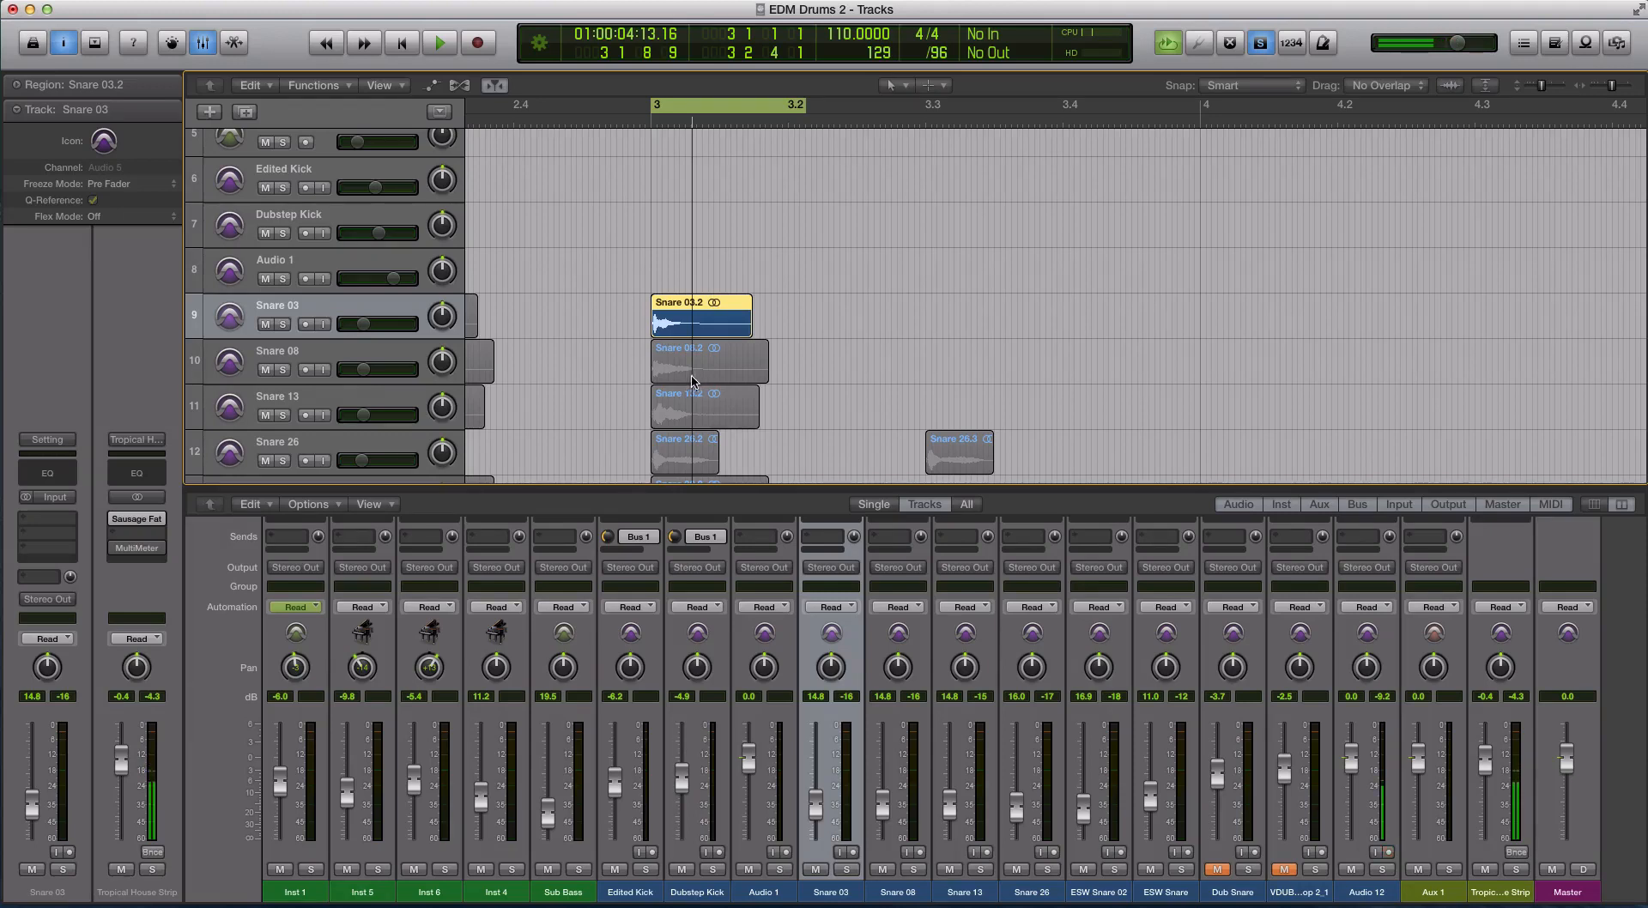
click(684, 376)
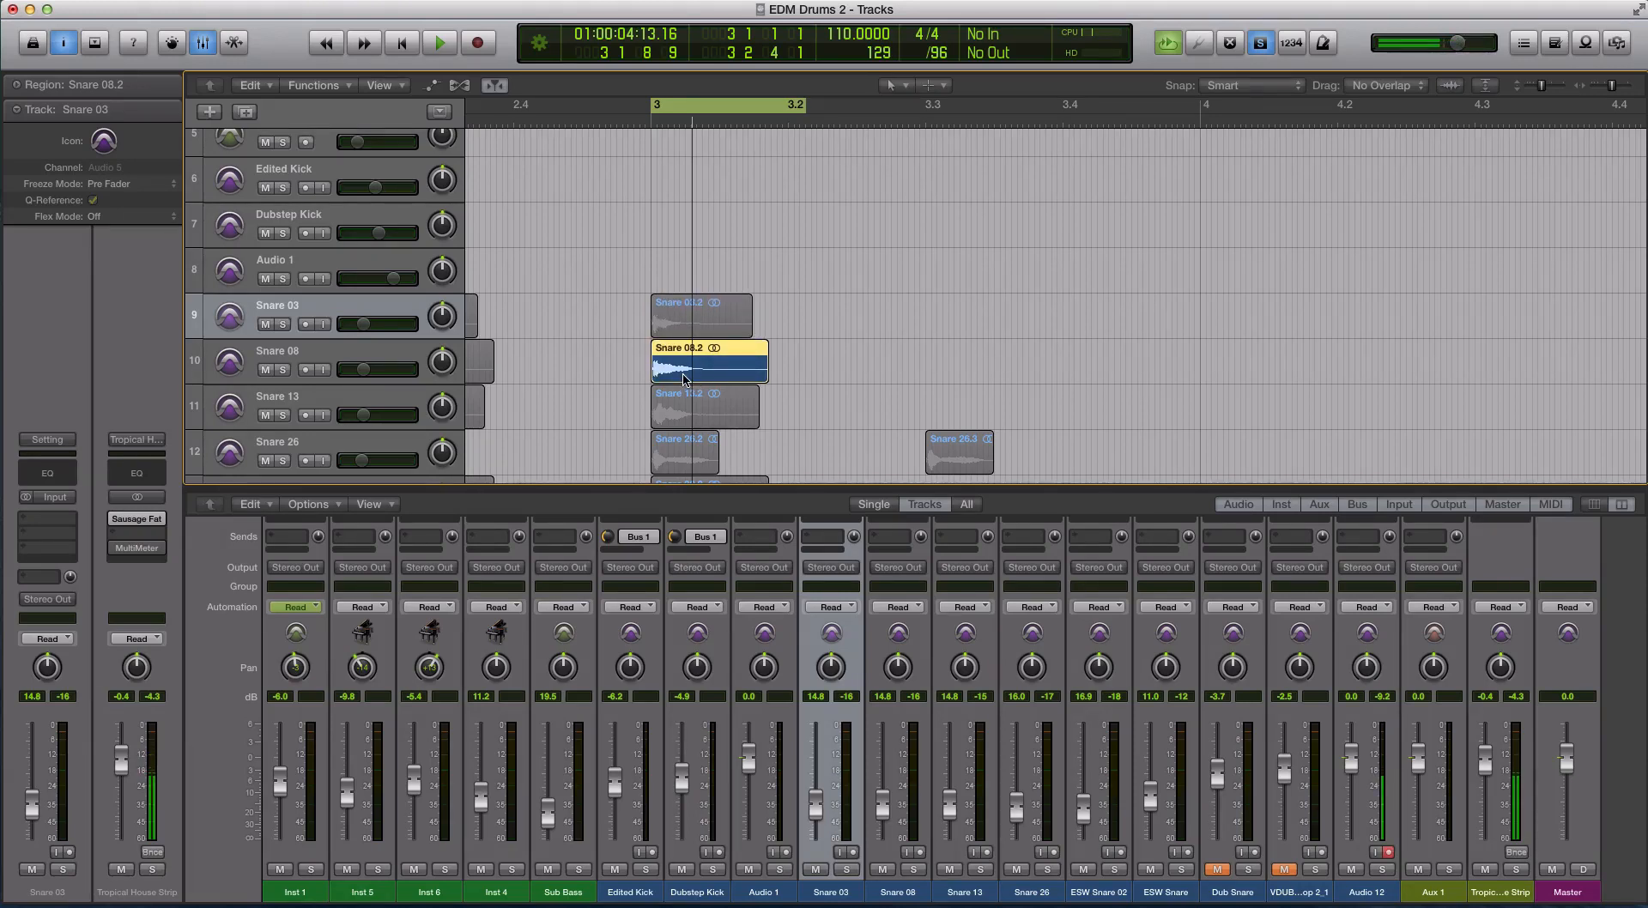
Step: Examine the waveforms of the six snare regions stacked at bar 3, with solo turned off
scroll(684, 376, down, 6)
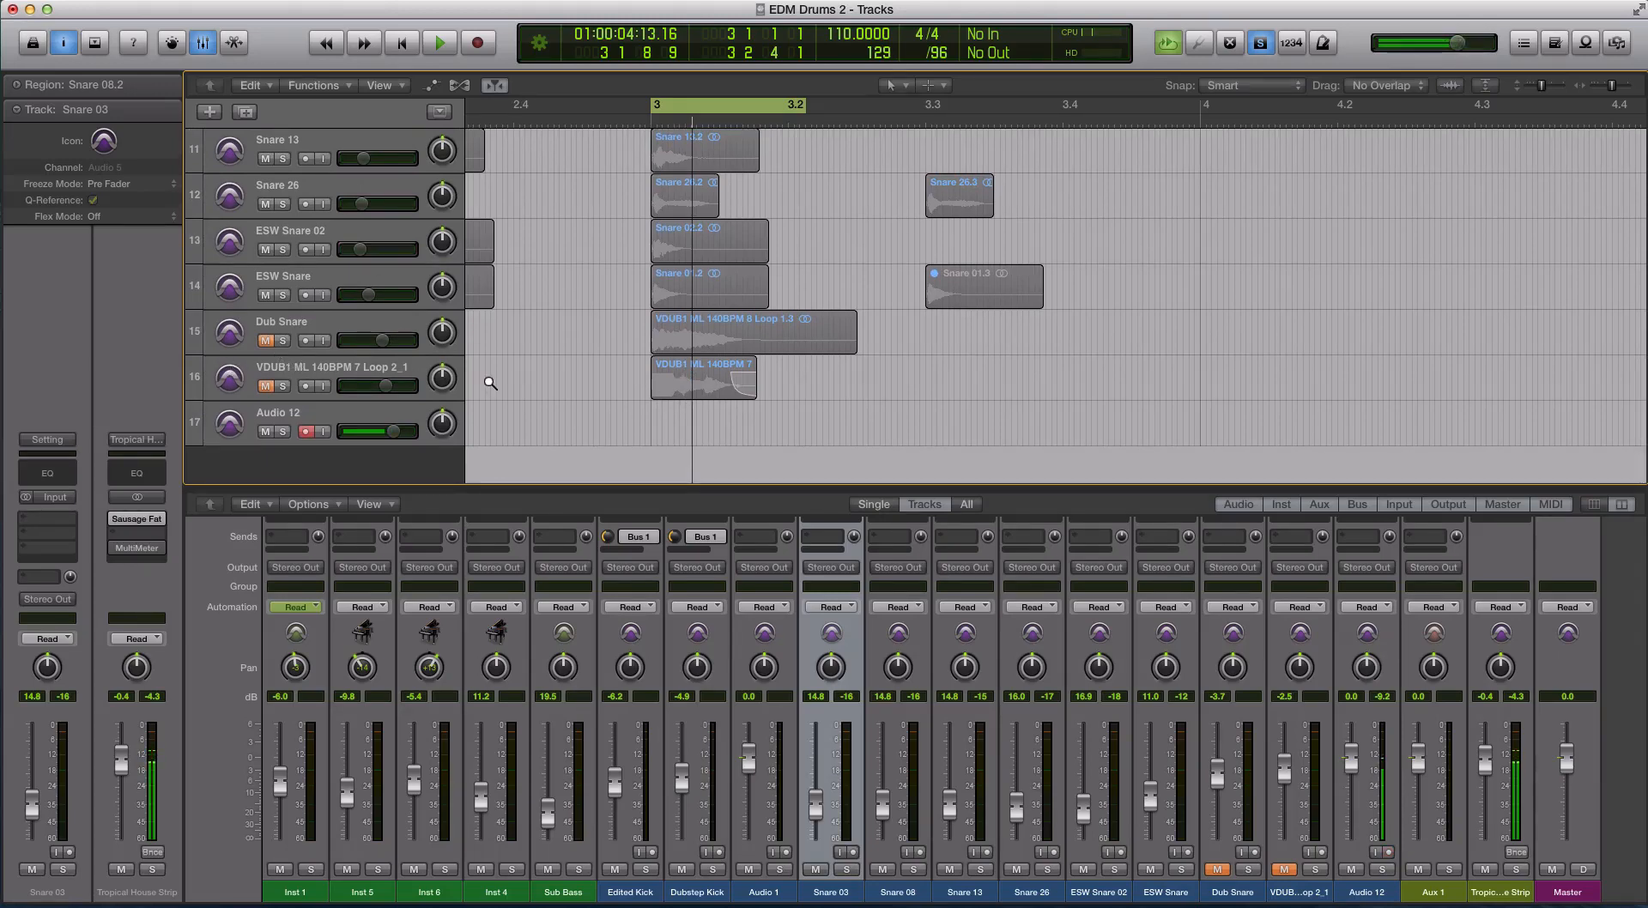
key(super+Up)
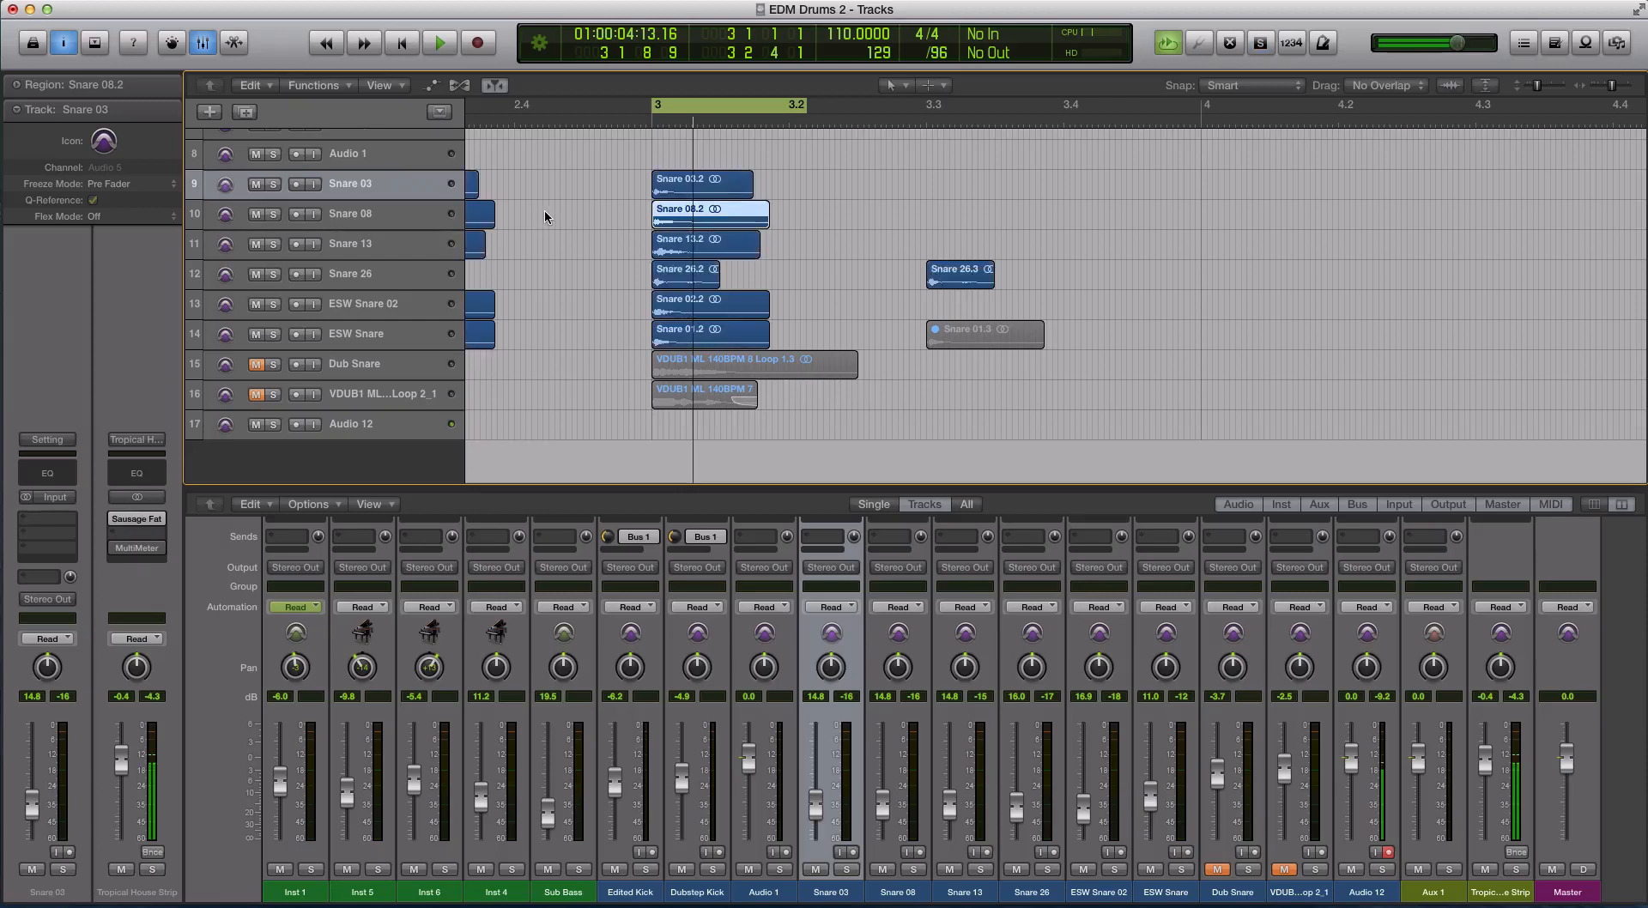
key(super+Down)
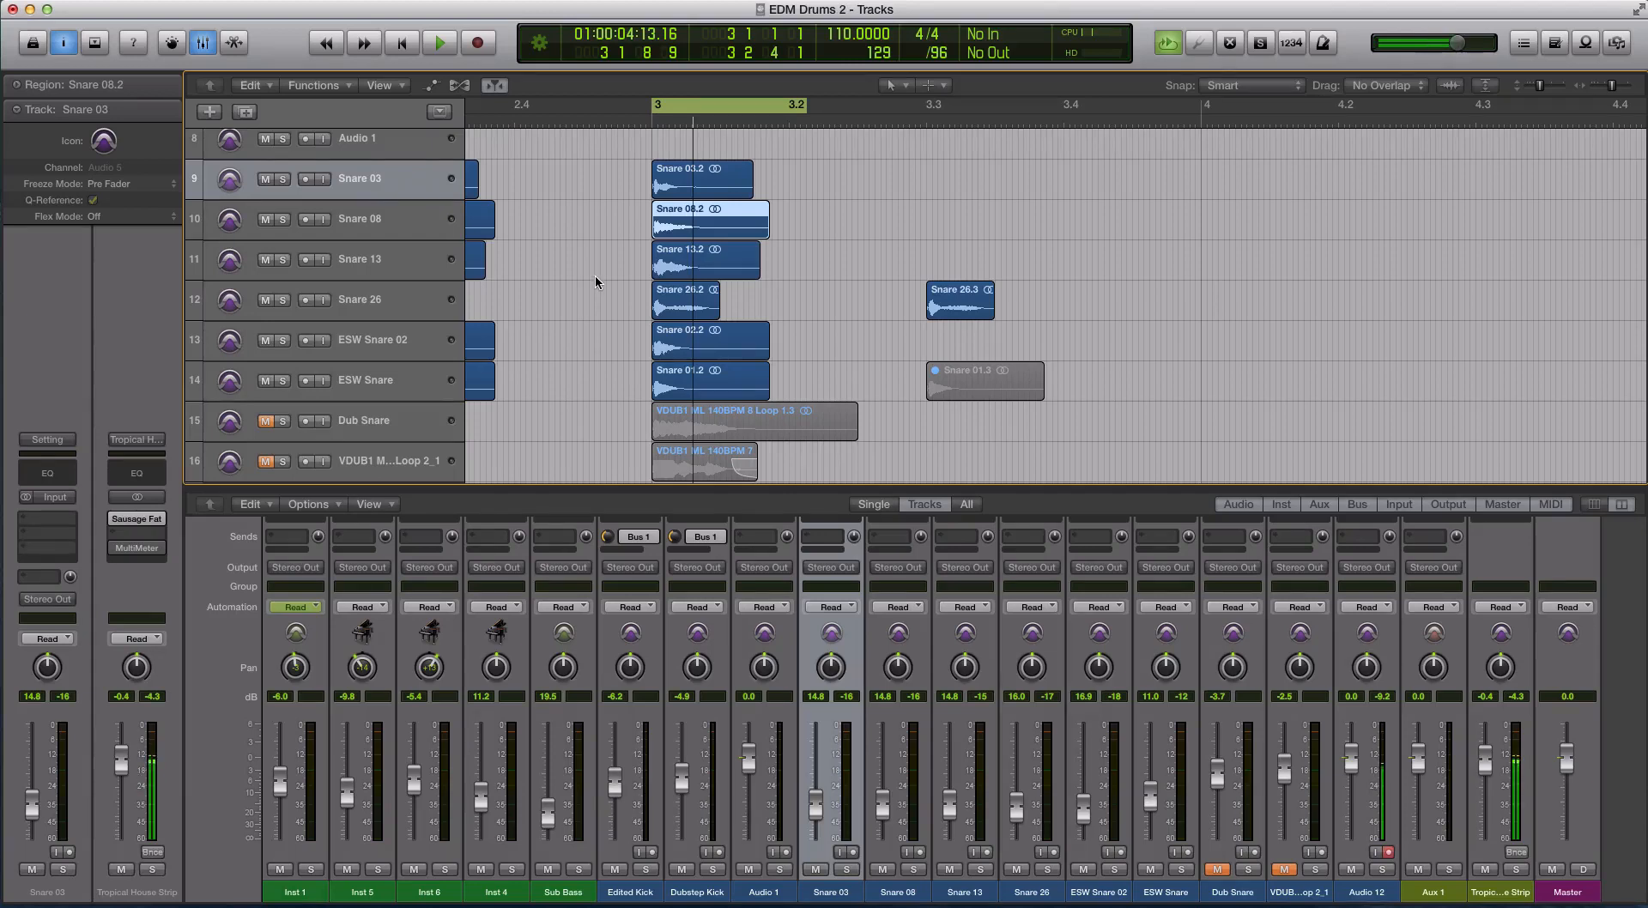
drag(598, 178, 639, 270)
click(672, 222)
drag(620, 185, 757, 383)
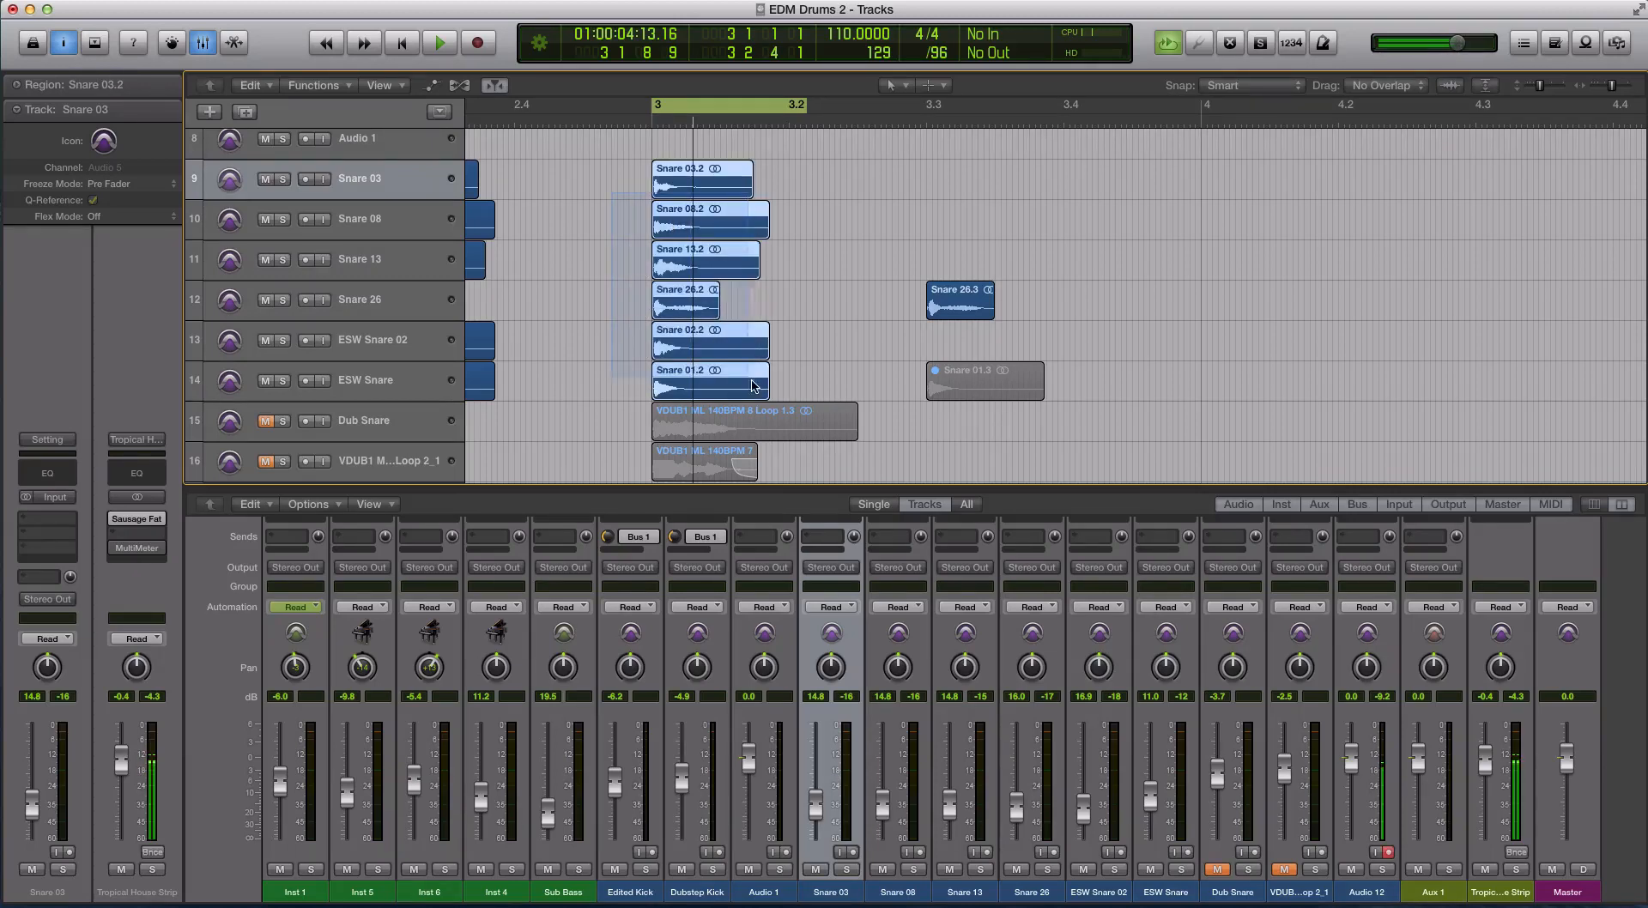
click(606, 237)
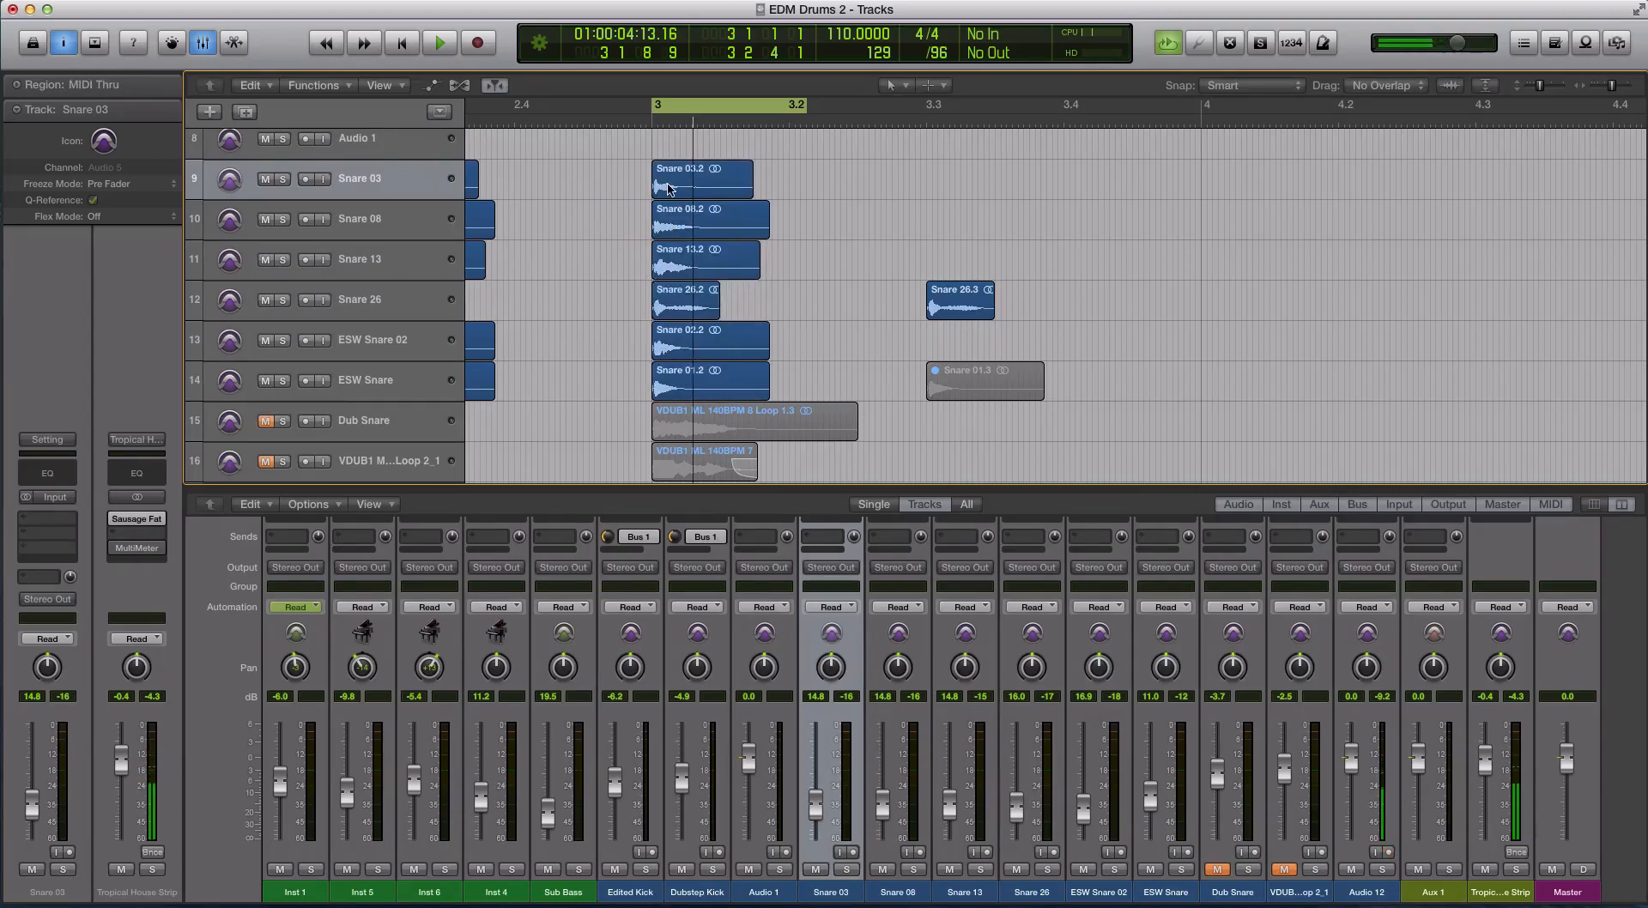
Step: Solo and audition the Snare 03, Snare 08 and Snare 13 regions at bar 3 one after another in the loop
click(668, 186)
scroll(668, 187, left, 1)
scroll(683, 248, up, 2)
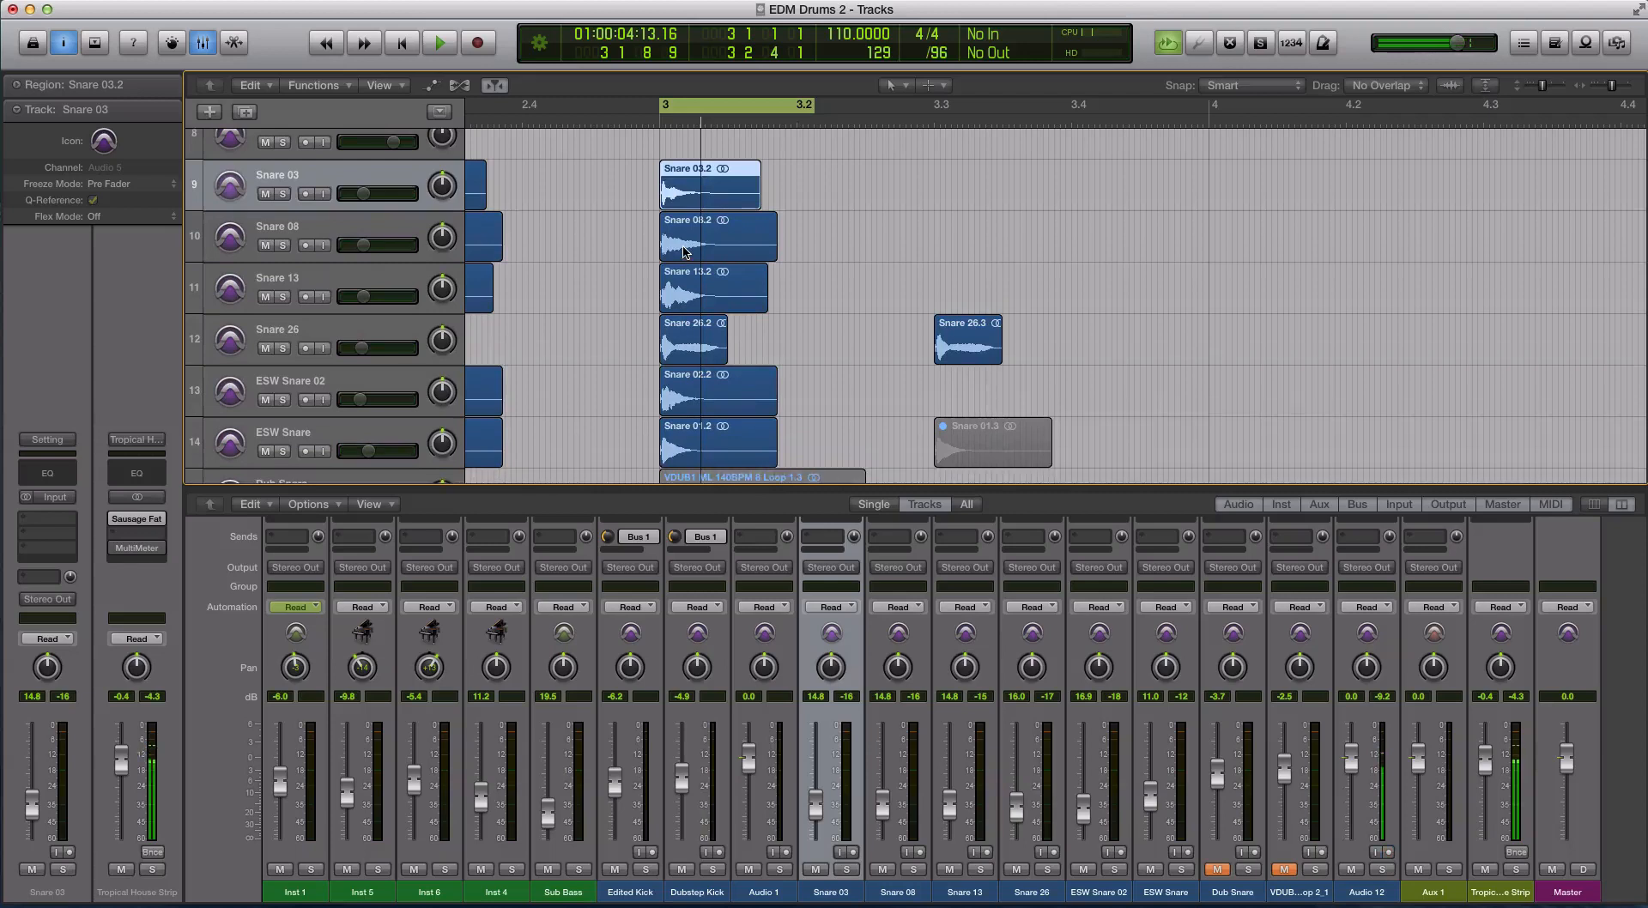
key(ctrl+s)
key(space)
click(686, 249)
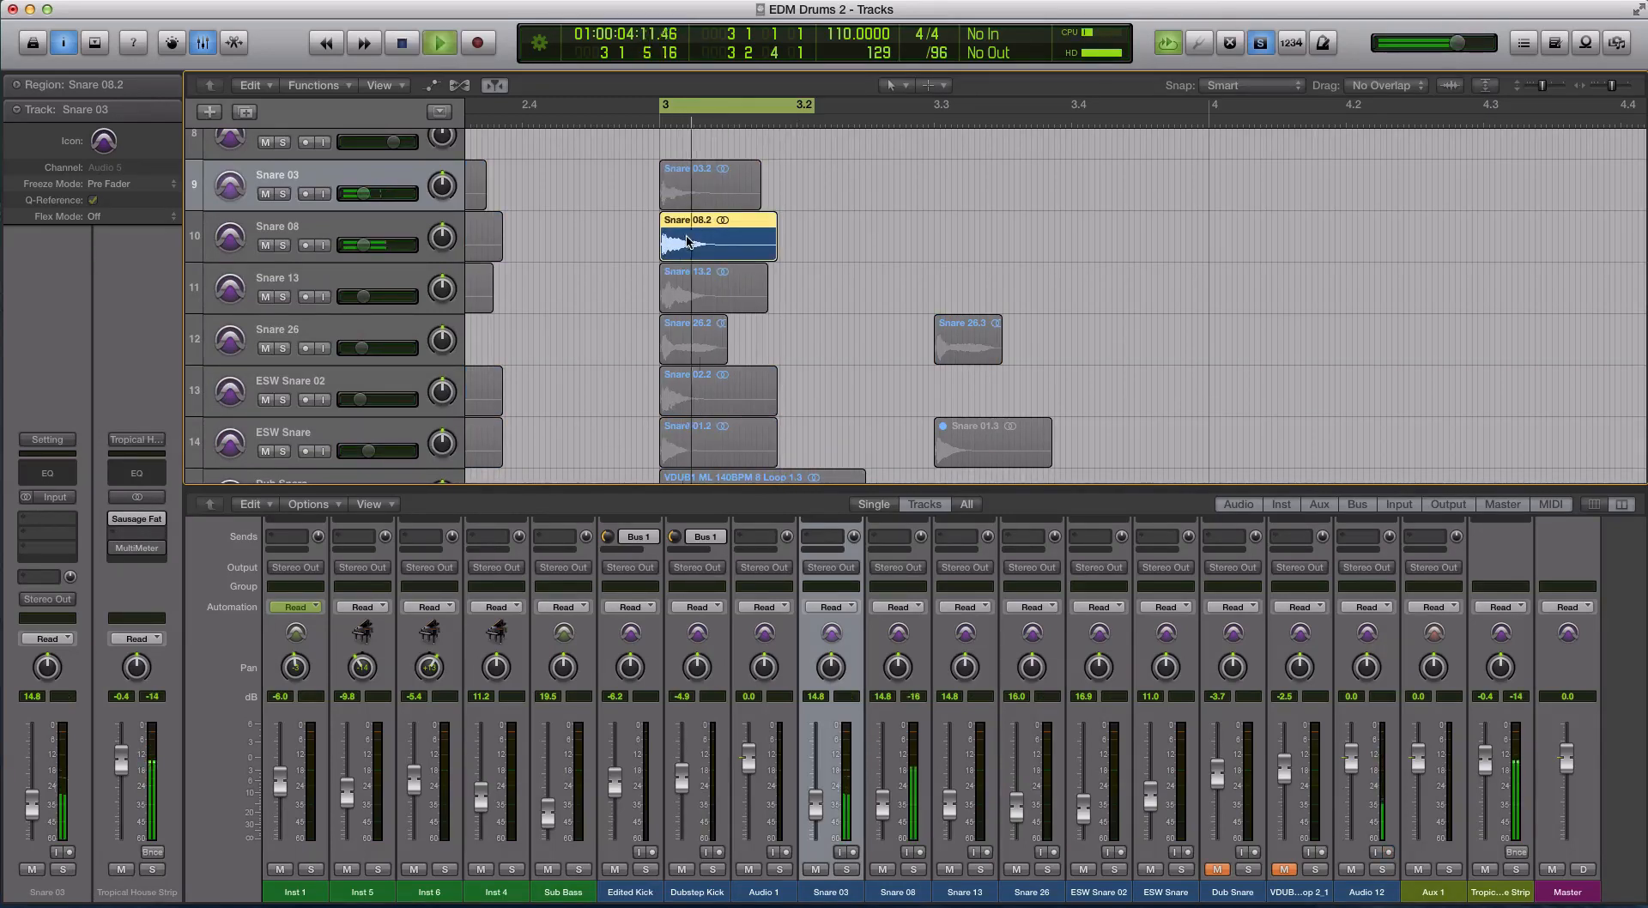
click(709, 280)
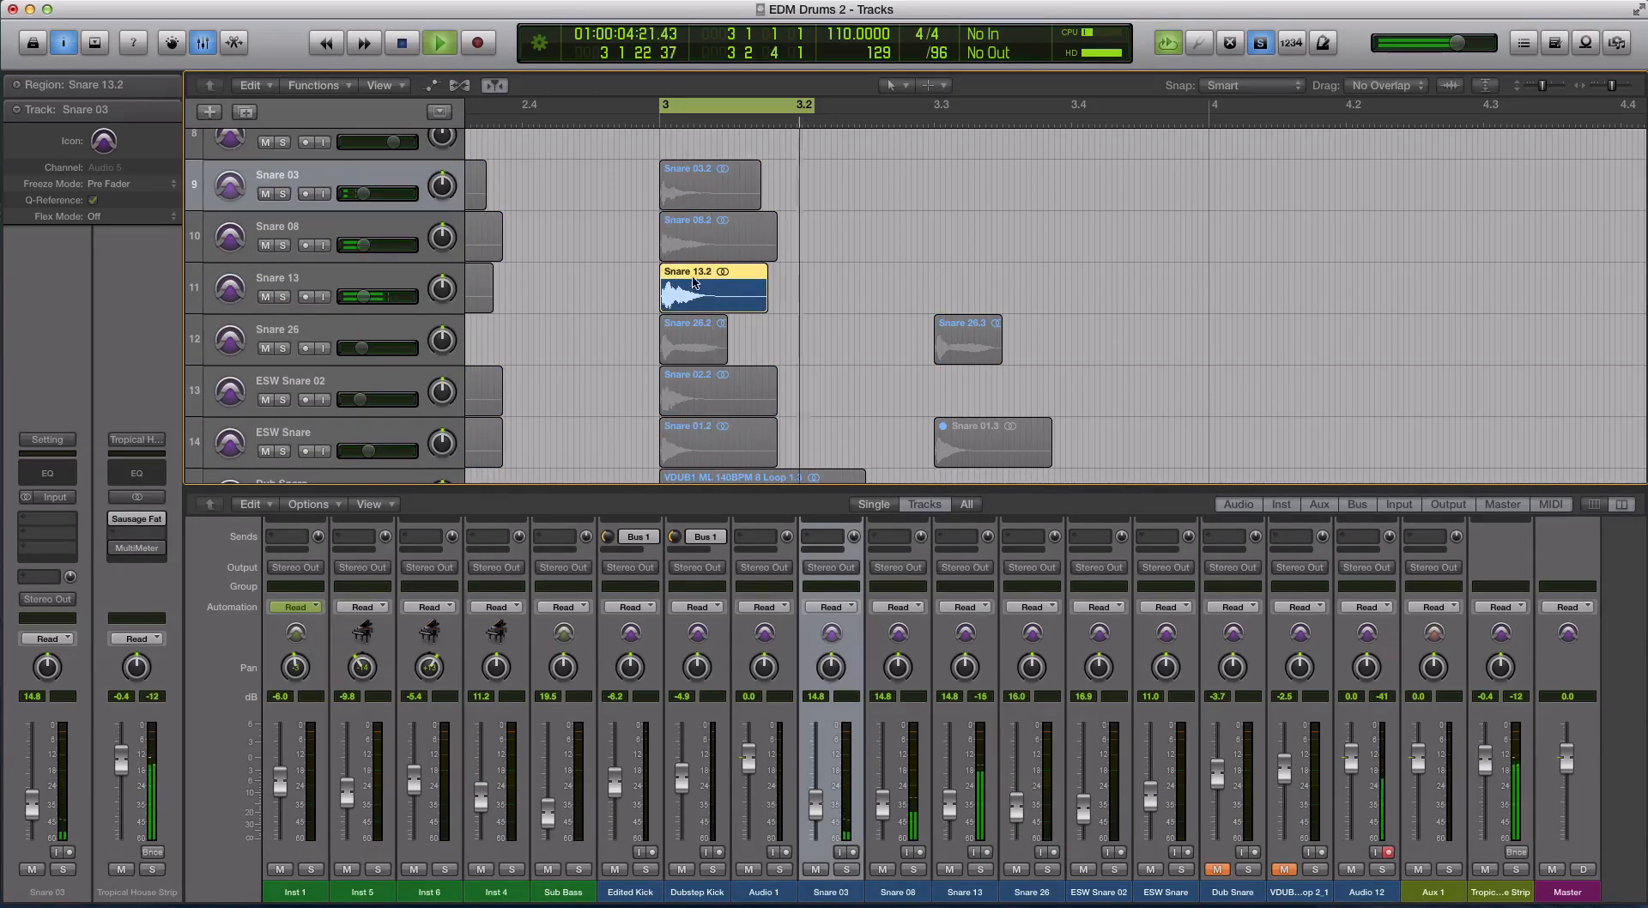
key(space)
key(space)
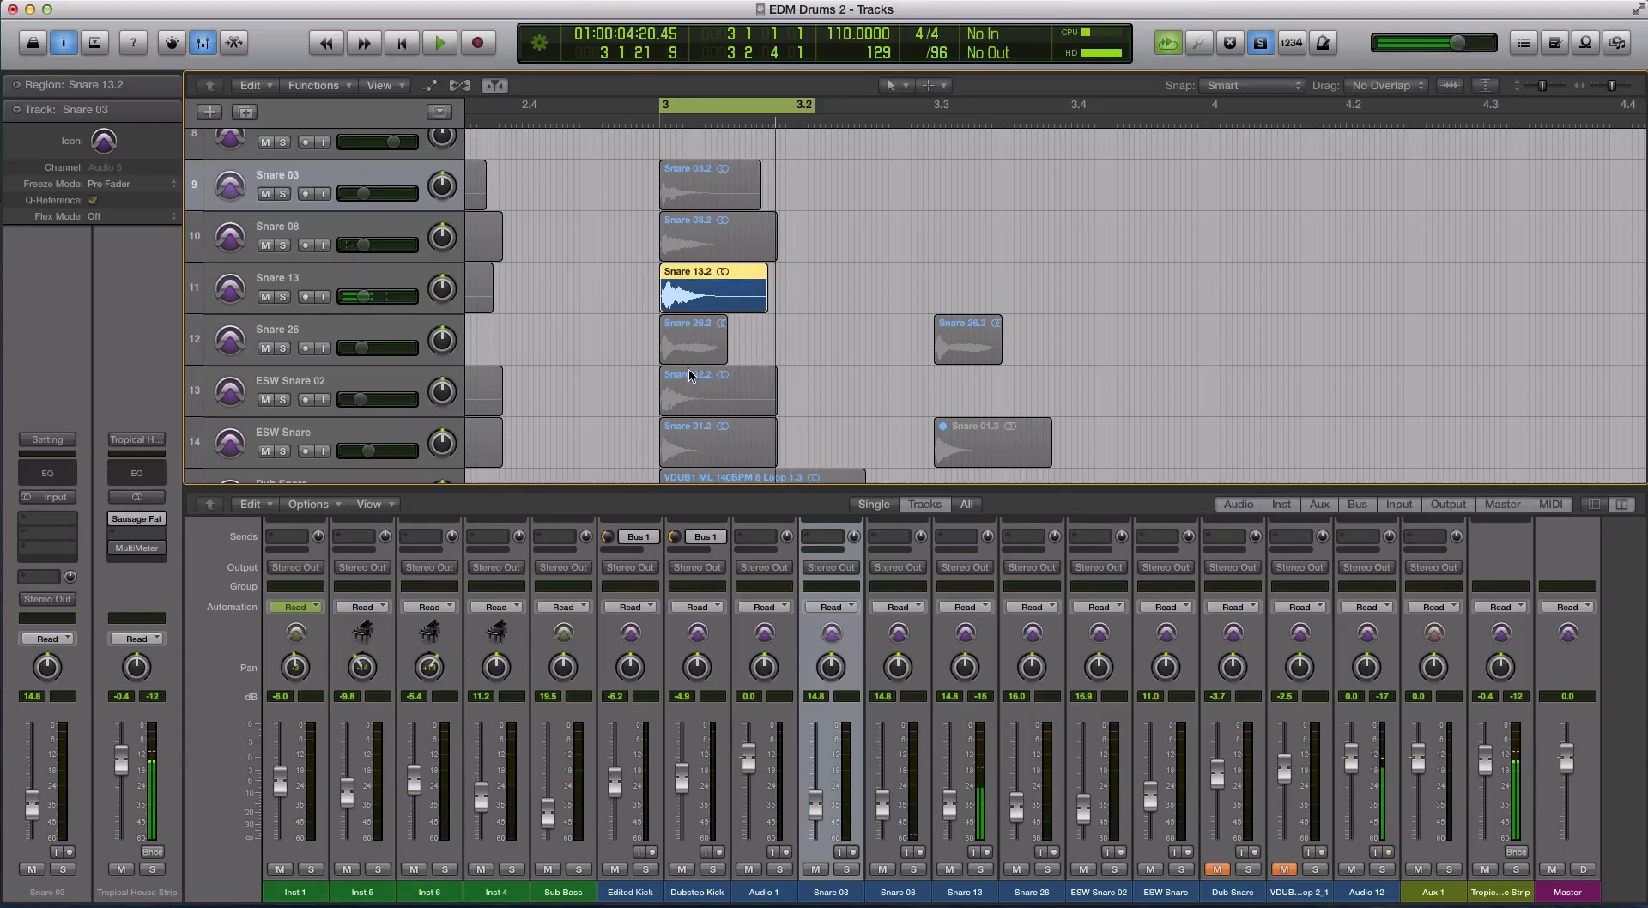
Step: Play the Snare 13 and ESW Snare regions soloed together, setting Snare 13 to -16.4 dB and ESW Snare to -7.4 dB
shift+click(707, 443)
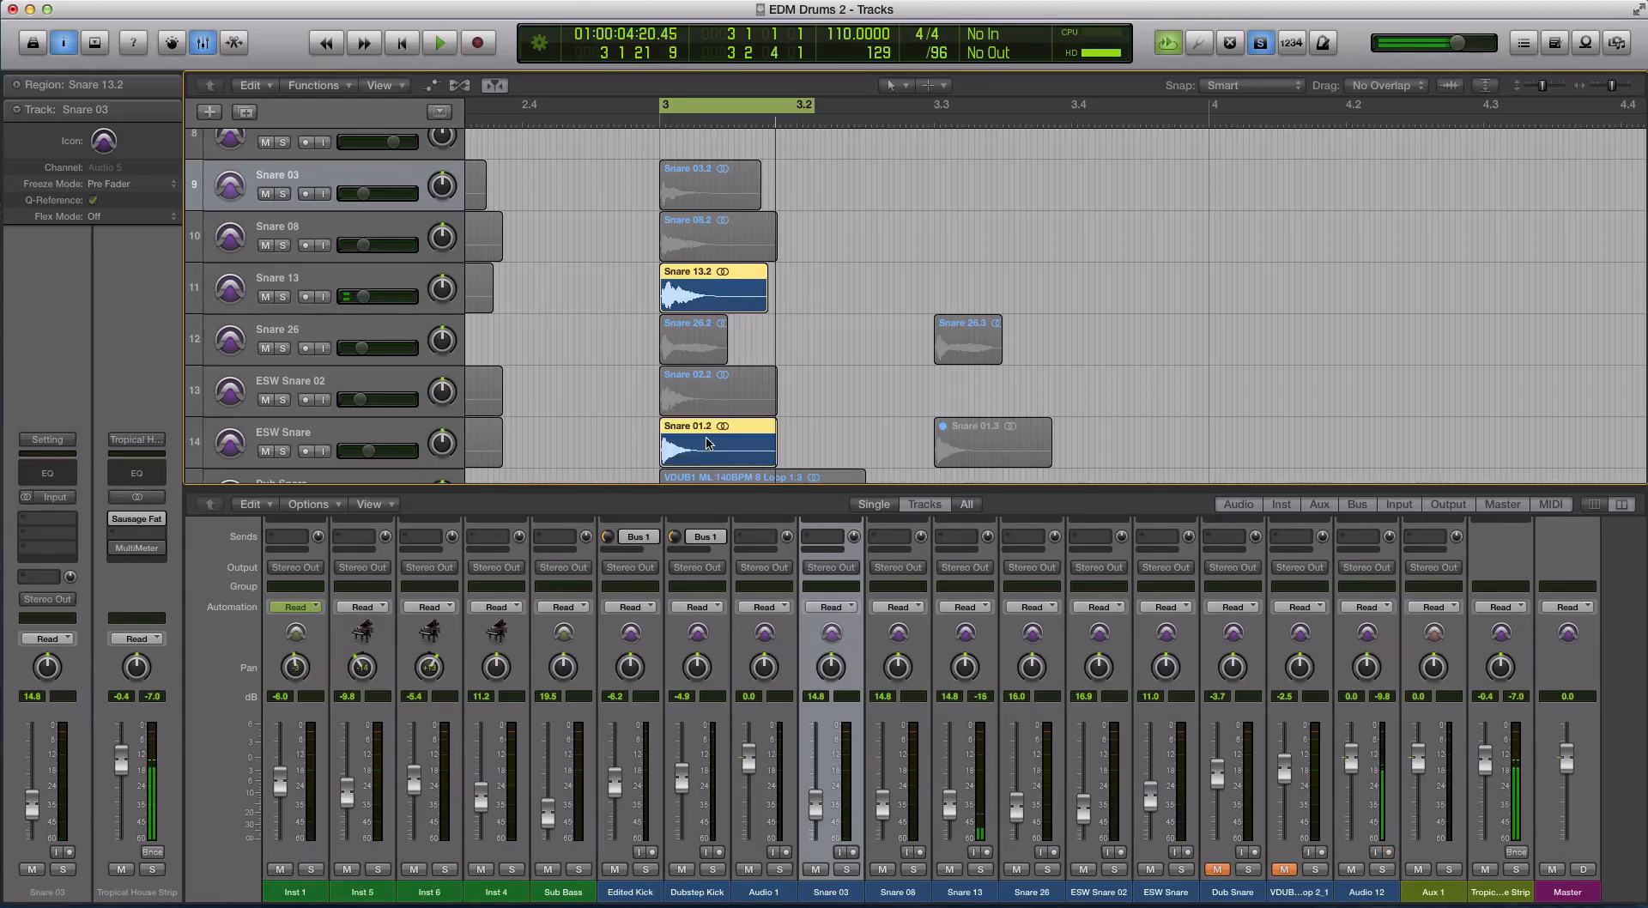
click(700, 443)
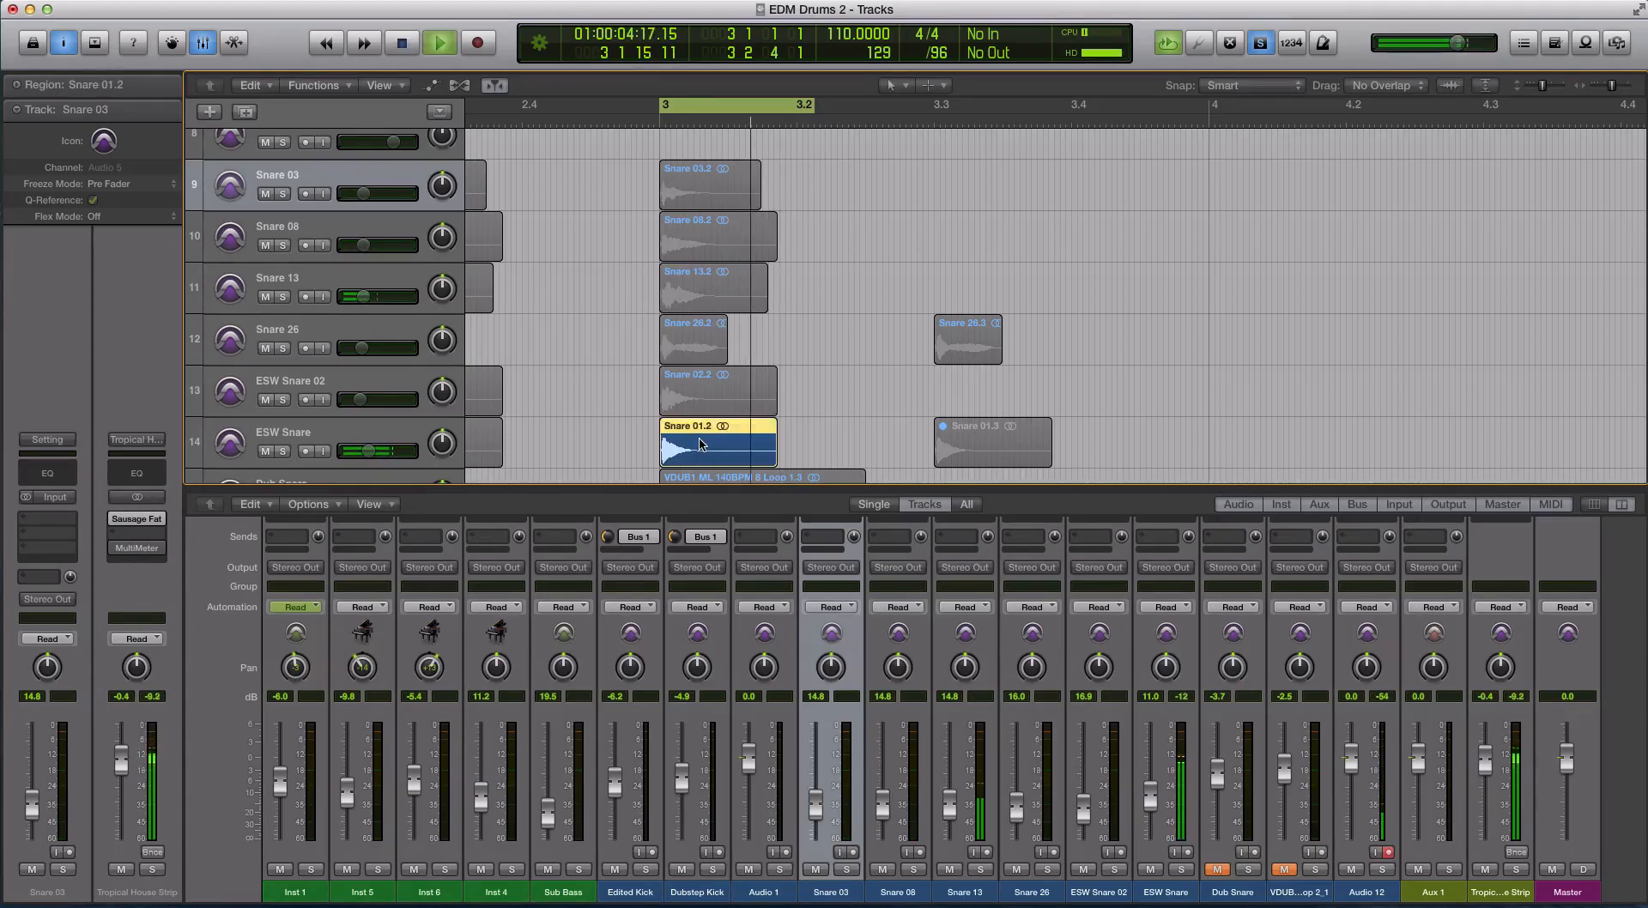
shift+click(689, 294)
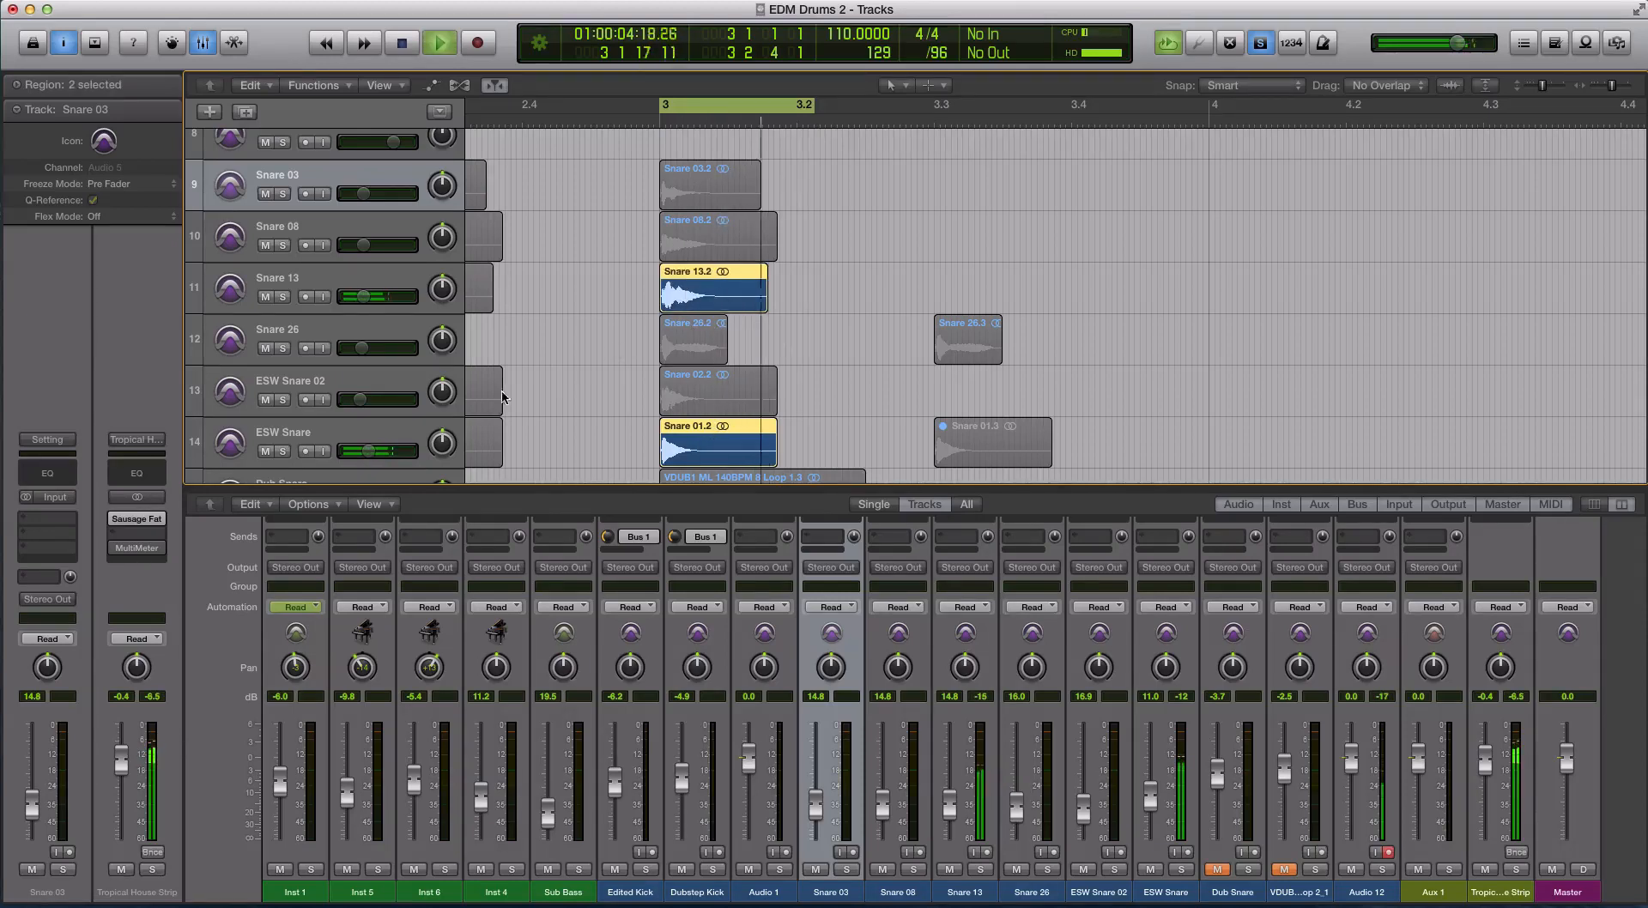
drag(364, 296, 369, 296)
drag(386, 452, 390, 456)
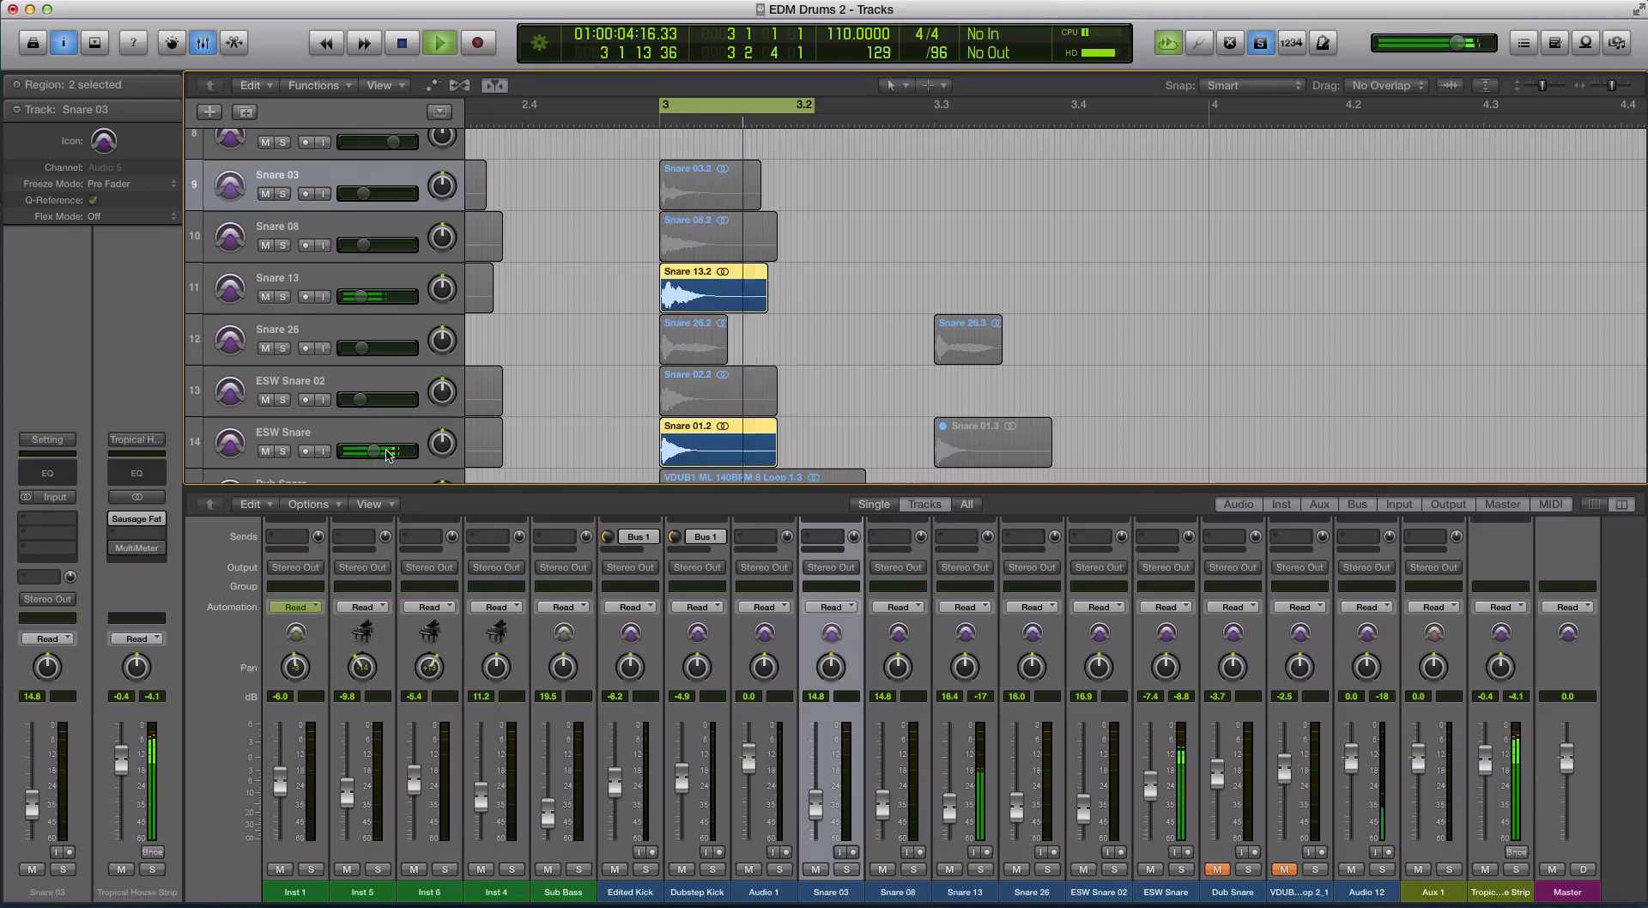
key(space)
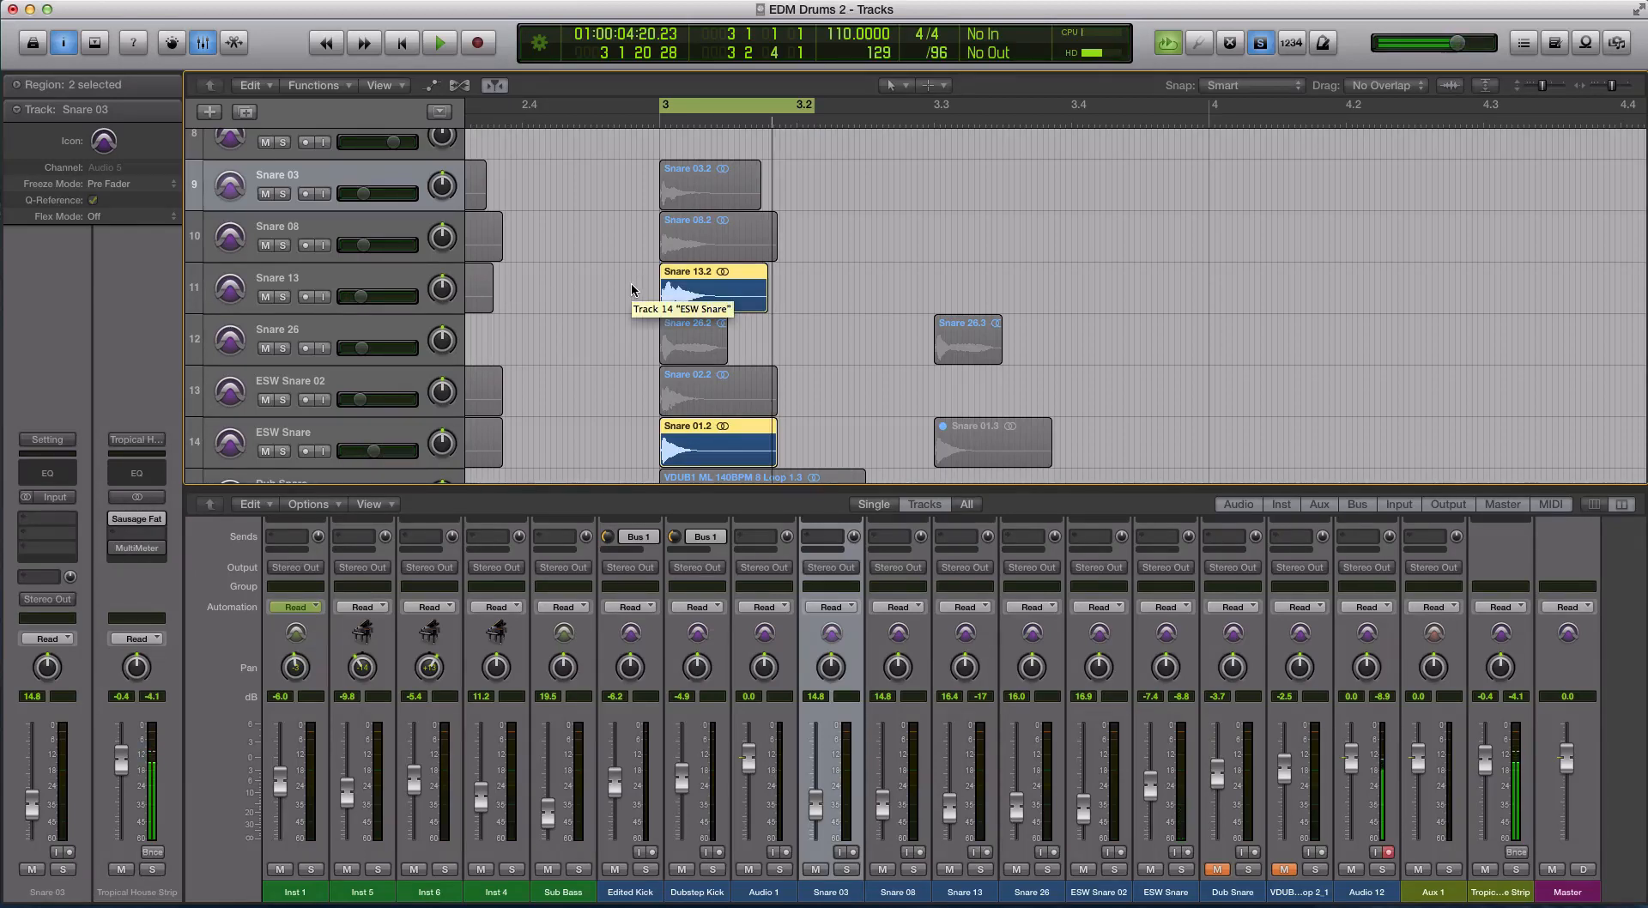
Step: Switch the solo at bar 3 to the five snare regions above ESW Snare, then compare only ESW Snare 02 and Snare 03
drag(609, 201, 748, 383)
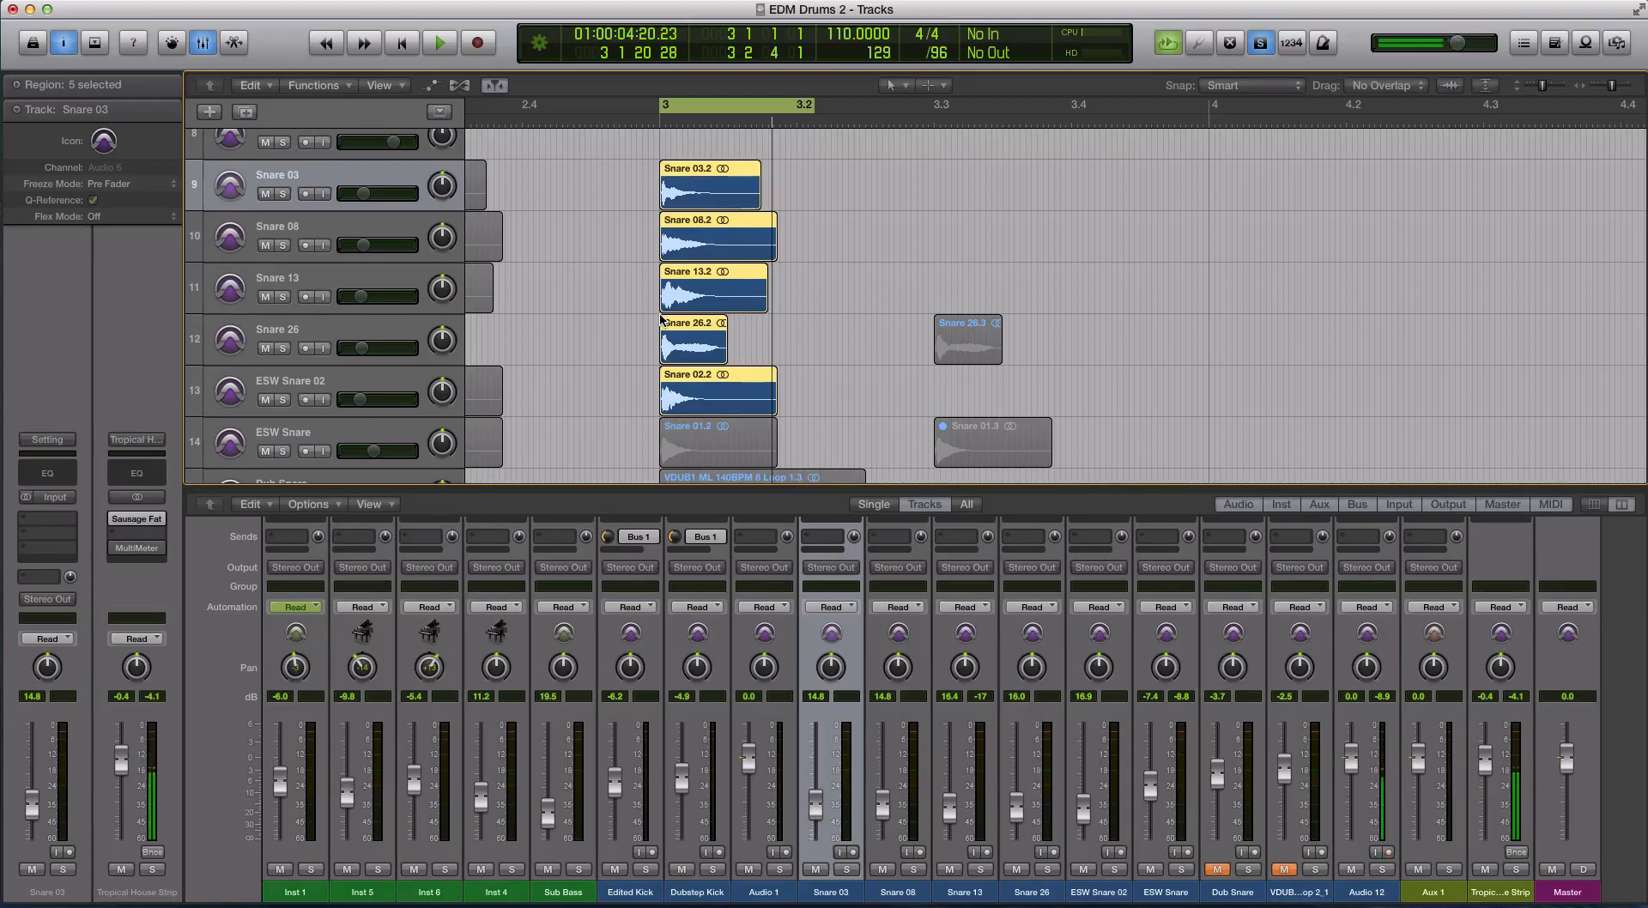
scroll(660, 320, down, 2)
click(645, 324)
click(401, 341)
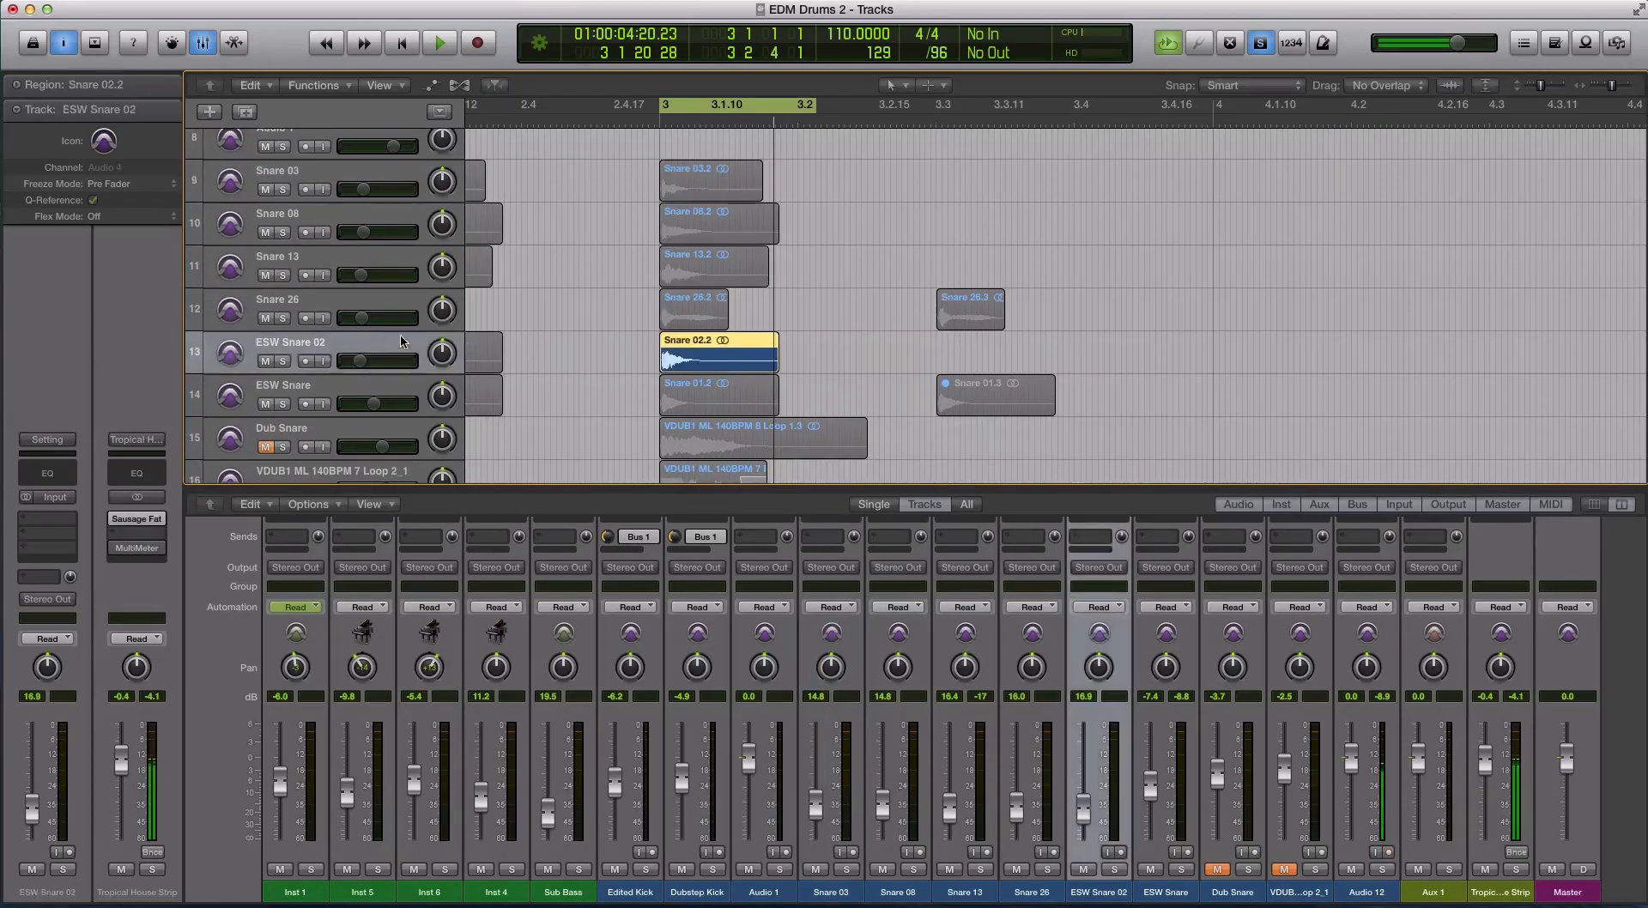
click(401, 177)
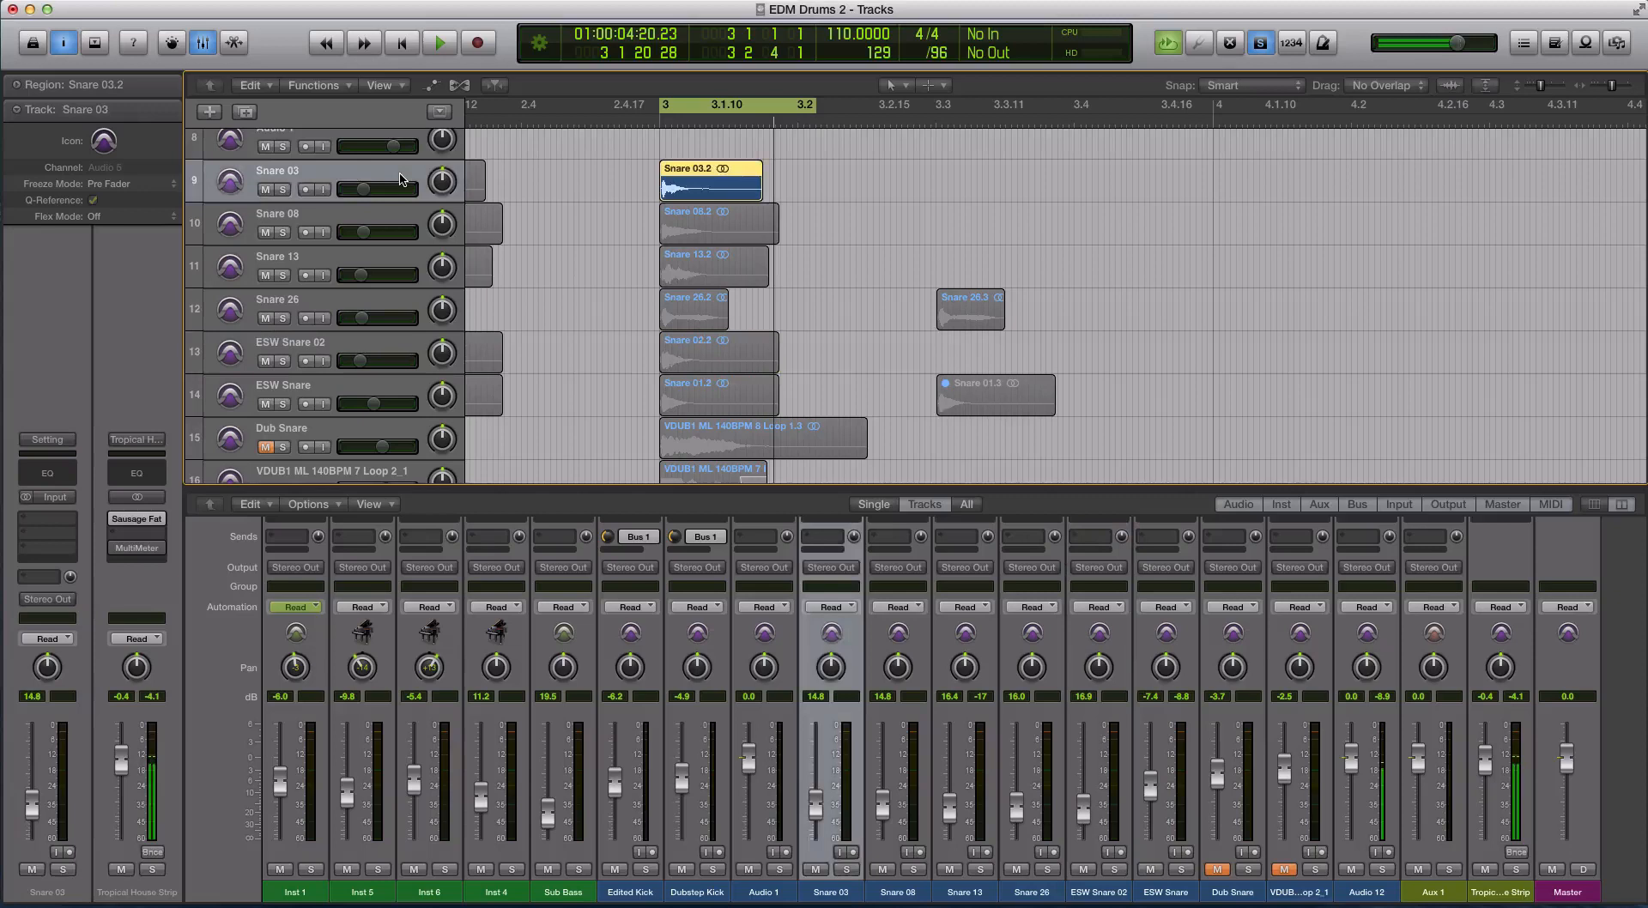
click(432, 367)
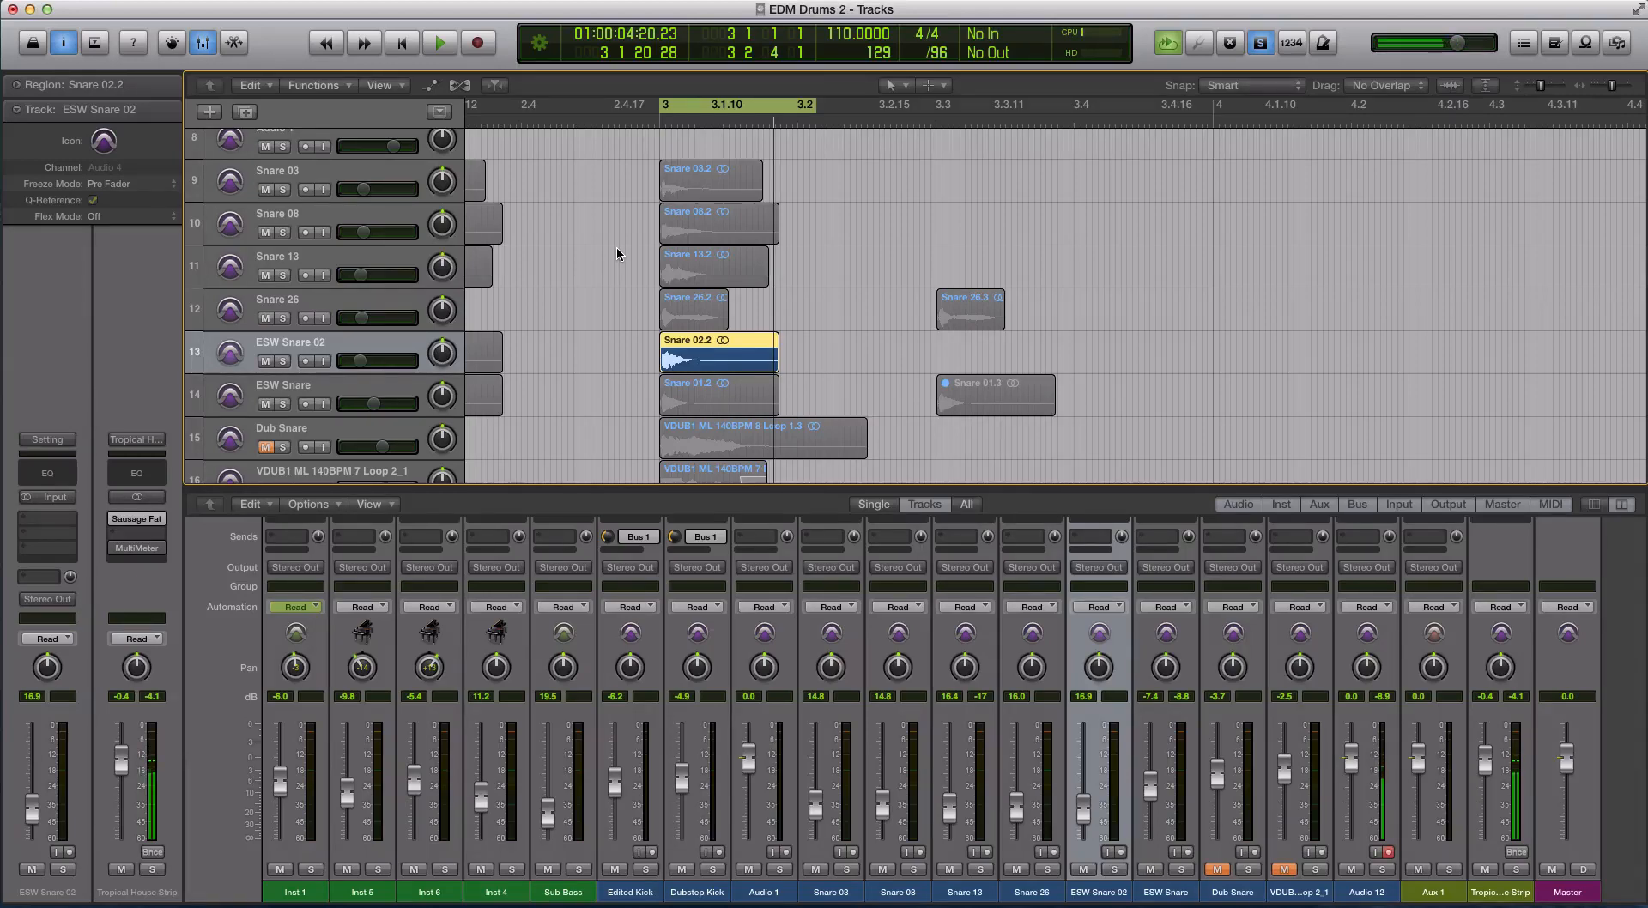
Step: Turn off the solo and the bar 3 loop cycle, and place the playhead at bar 6
scroll(616, 249, down, 1)
key(ctrl+s)
scroll(618, 250, down, 8)
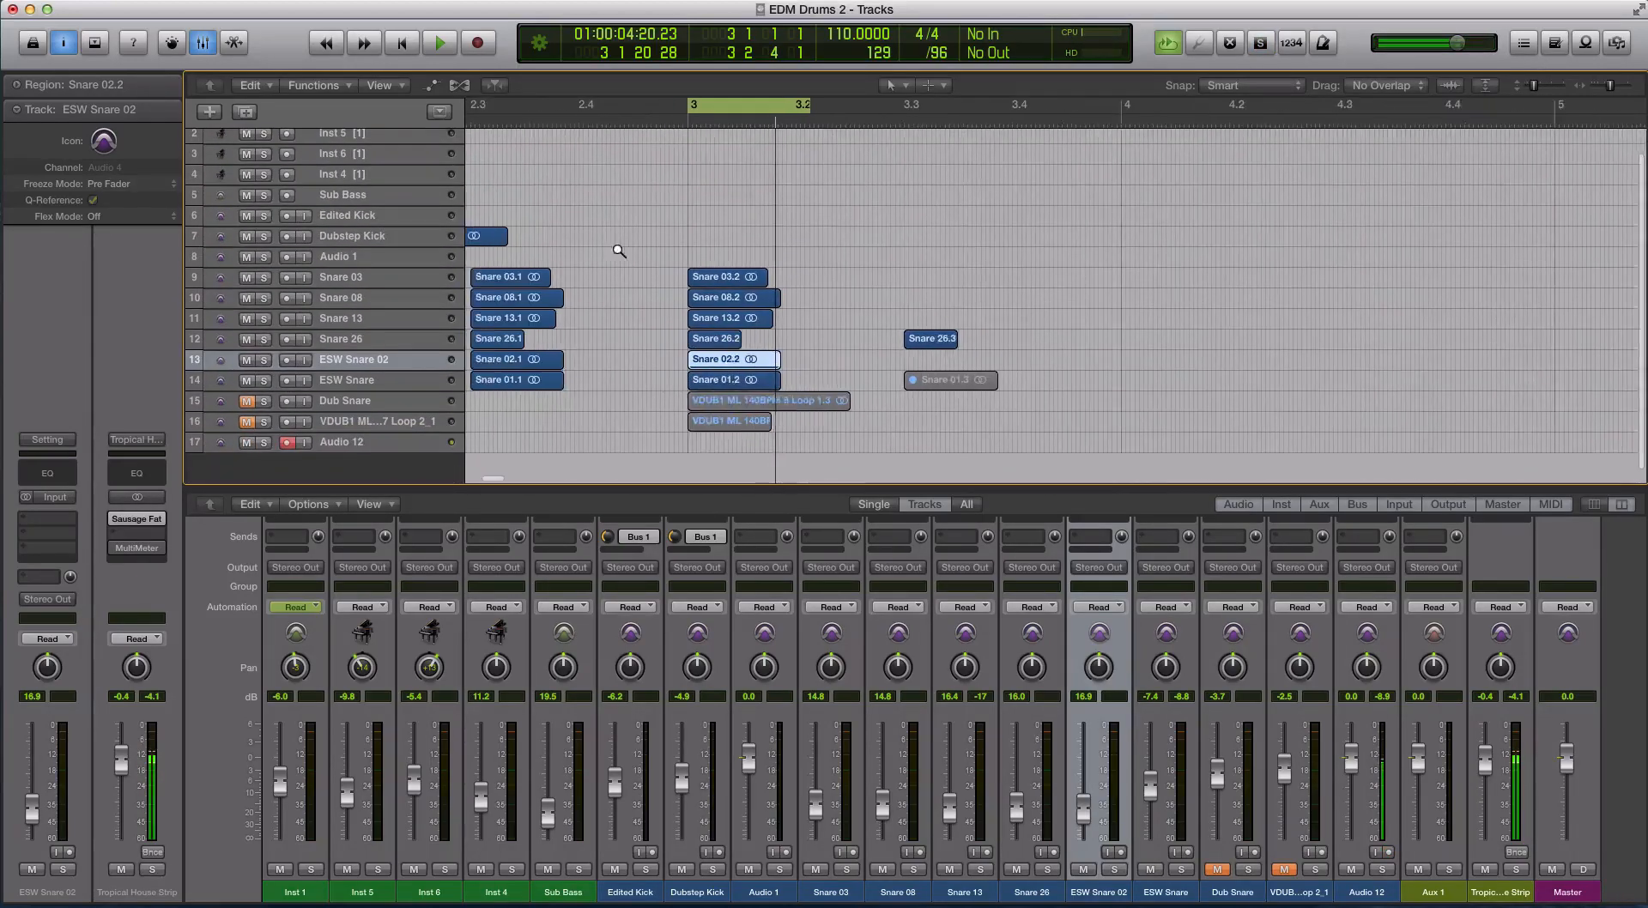
scroll(617, 247, down, 5)
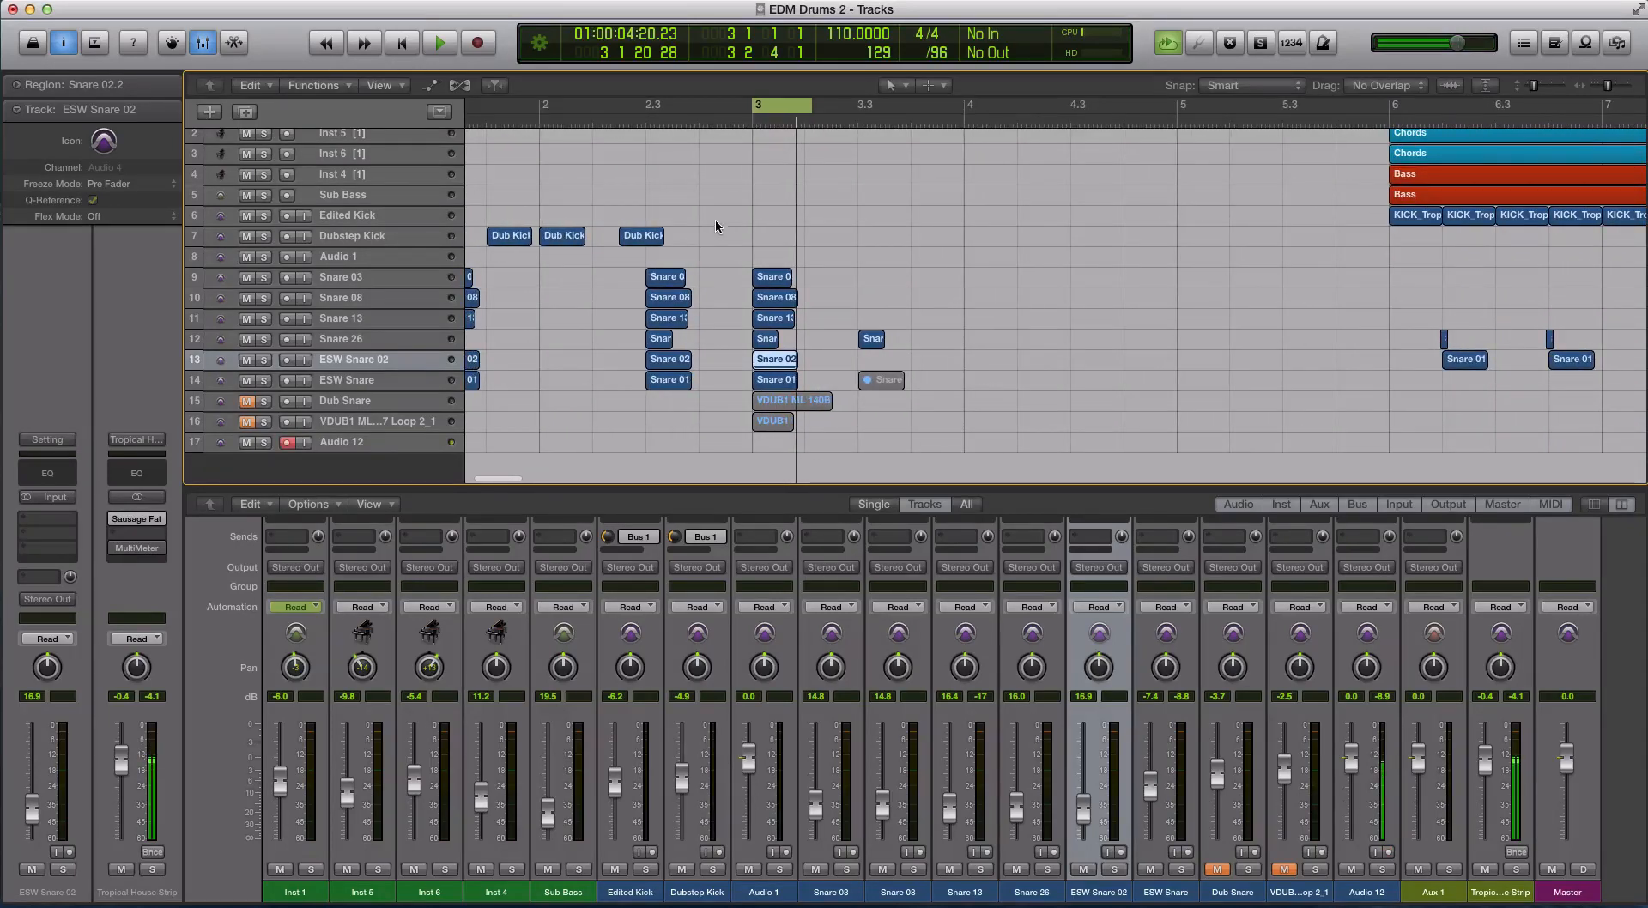
click(775, 107)
scroll(970, 225, right, 5)
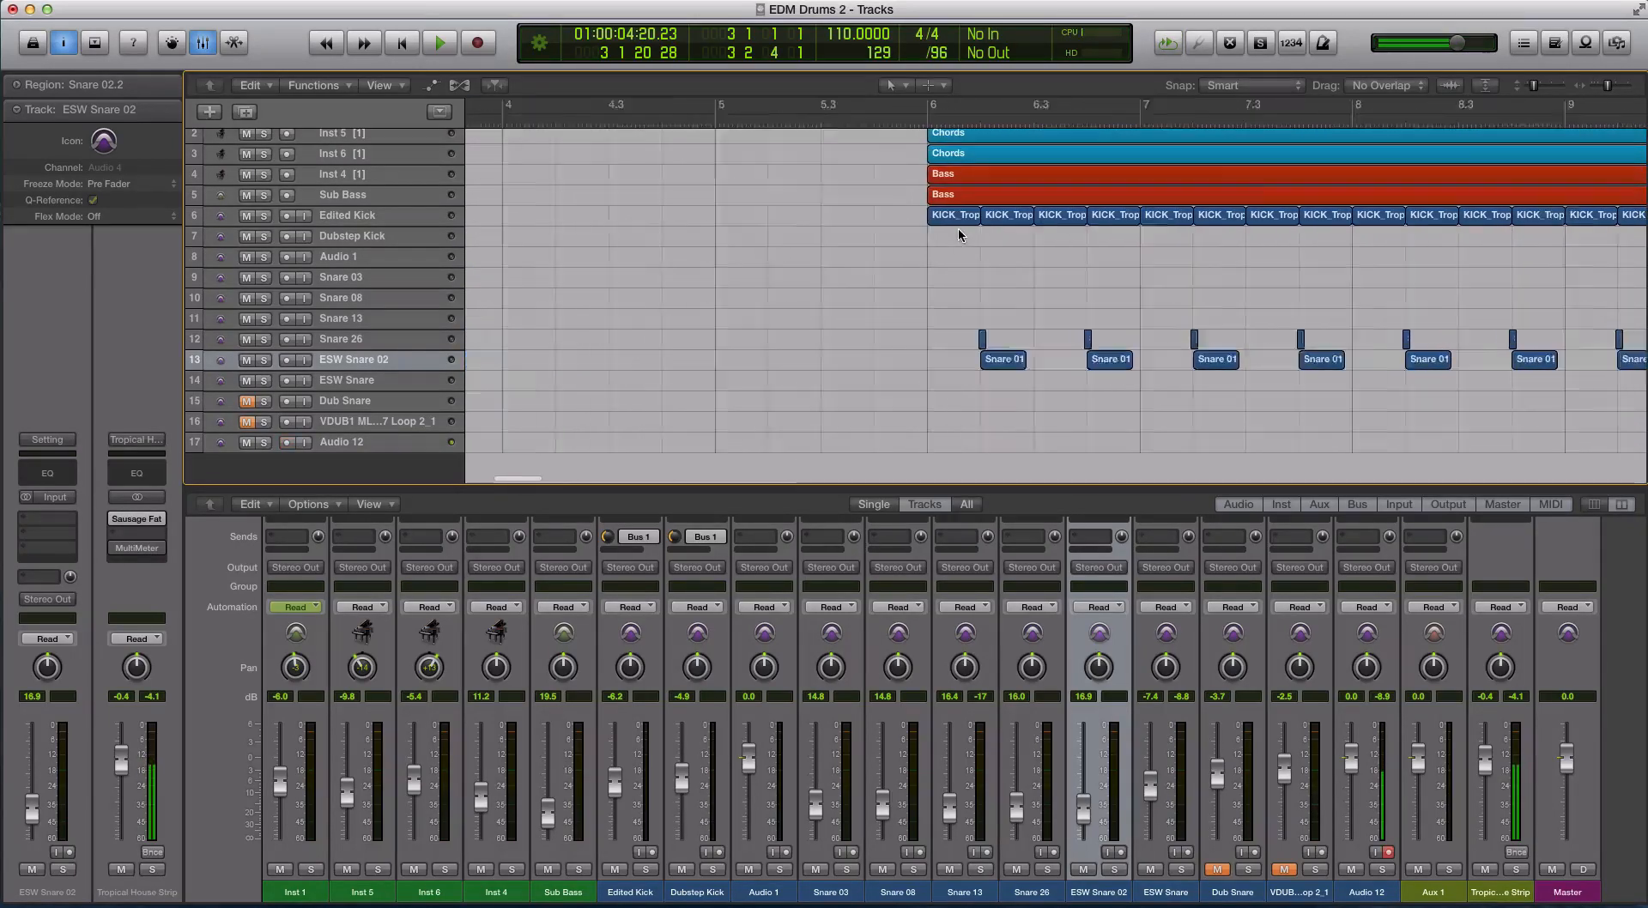
scroll(957, 230, right, 3)
scroll(951, 230, down, 1)
click(670, 121)
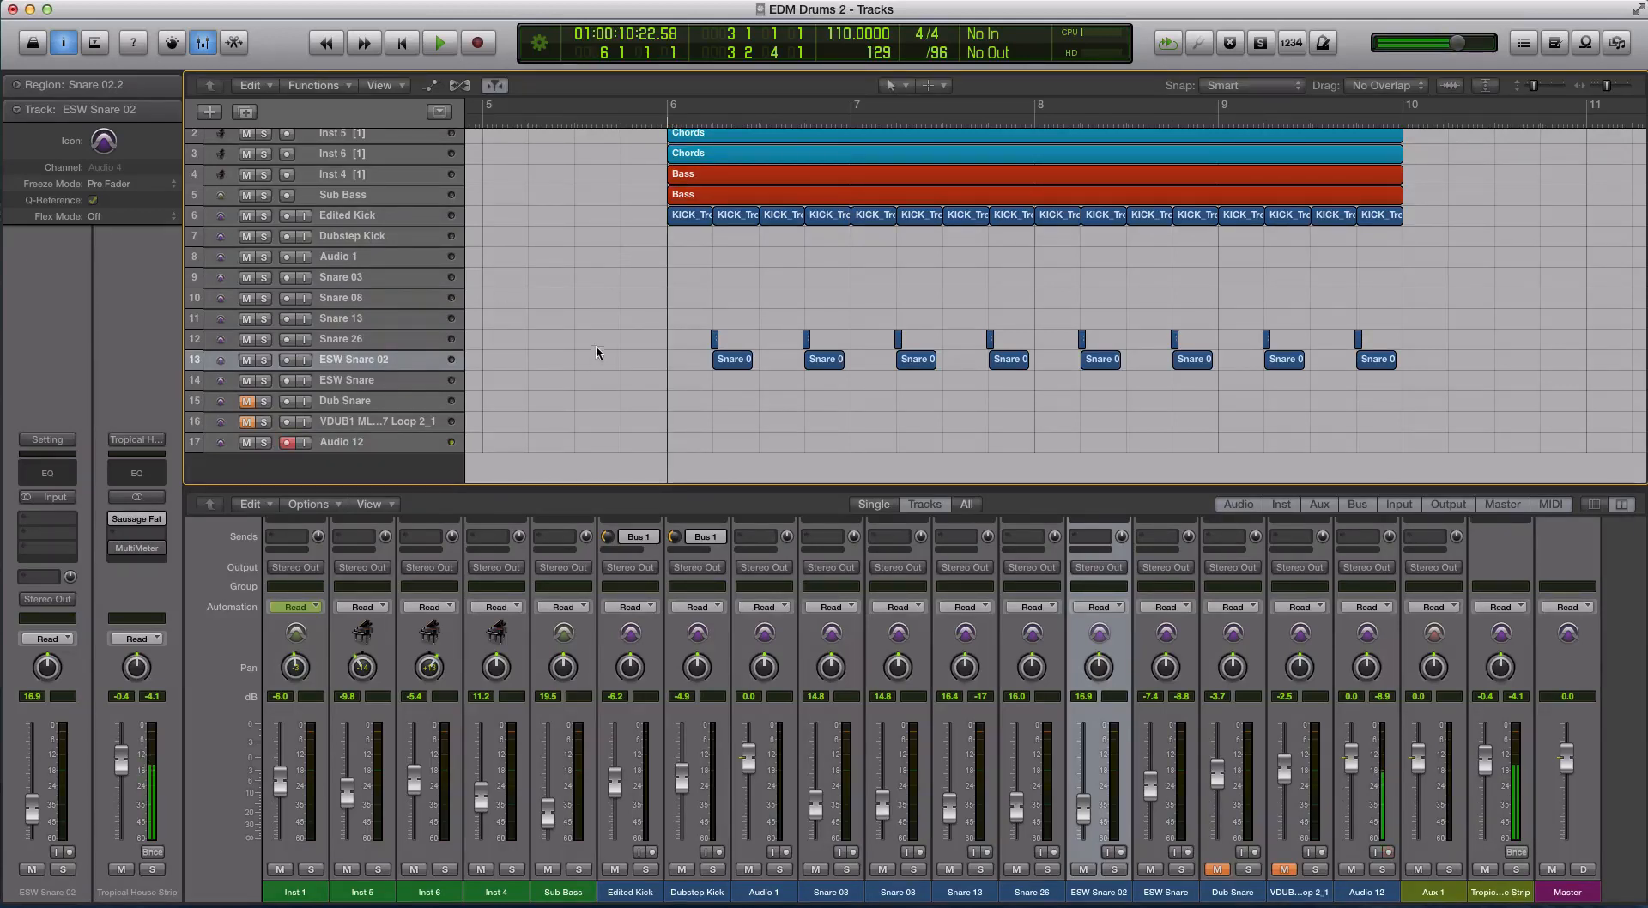
Step: Mute the eight Snare 26 regions in the section starting at bar 6 and play the arrangement from there
drag(595, 346, 1444, 318)
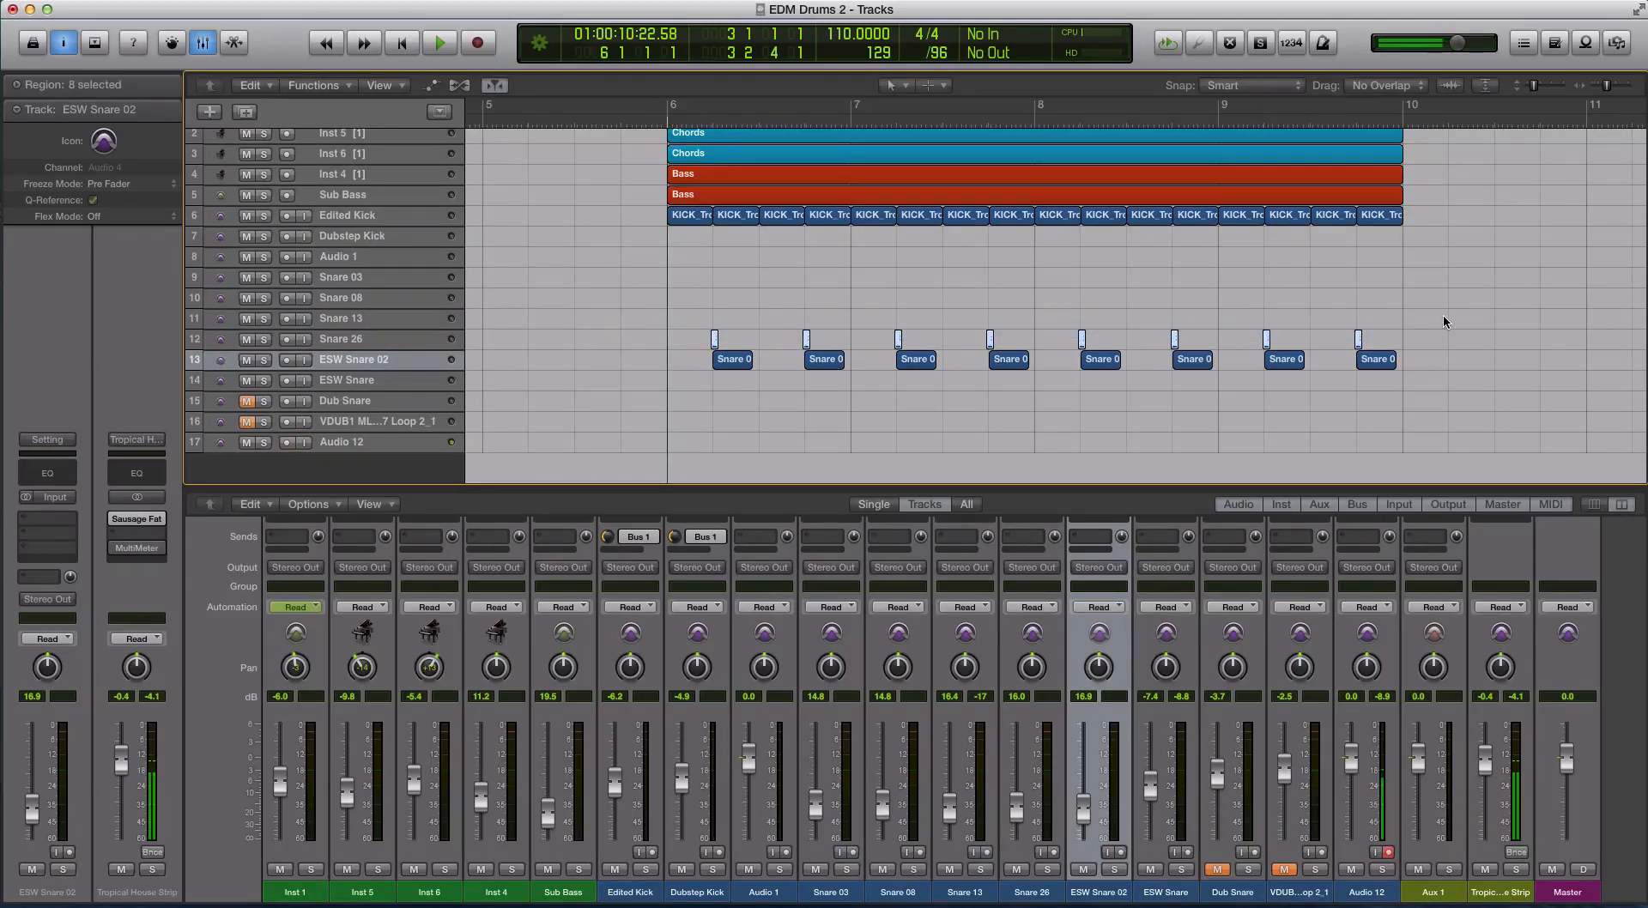
scroll(609, 177, up, 3)
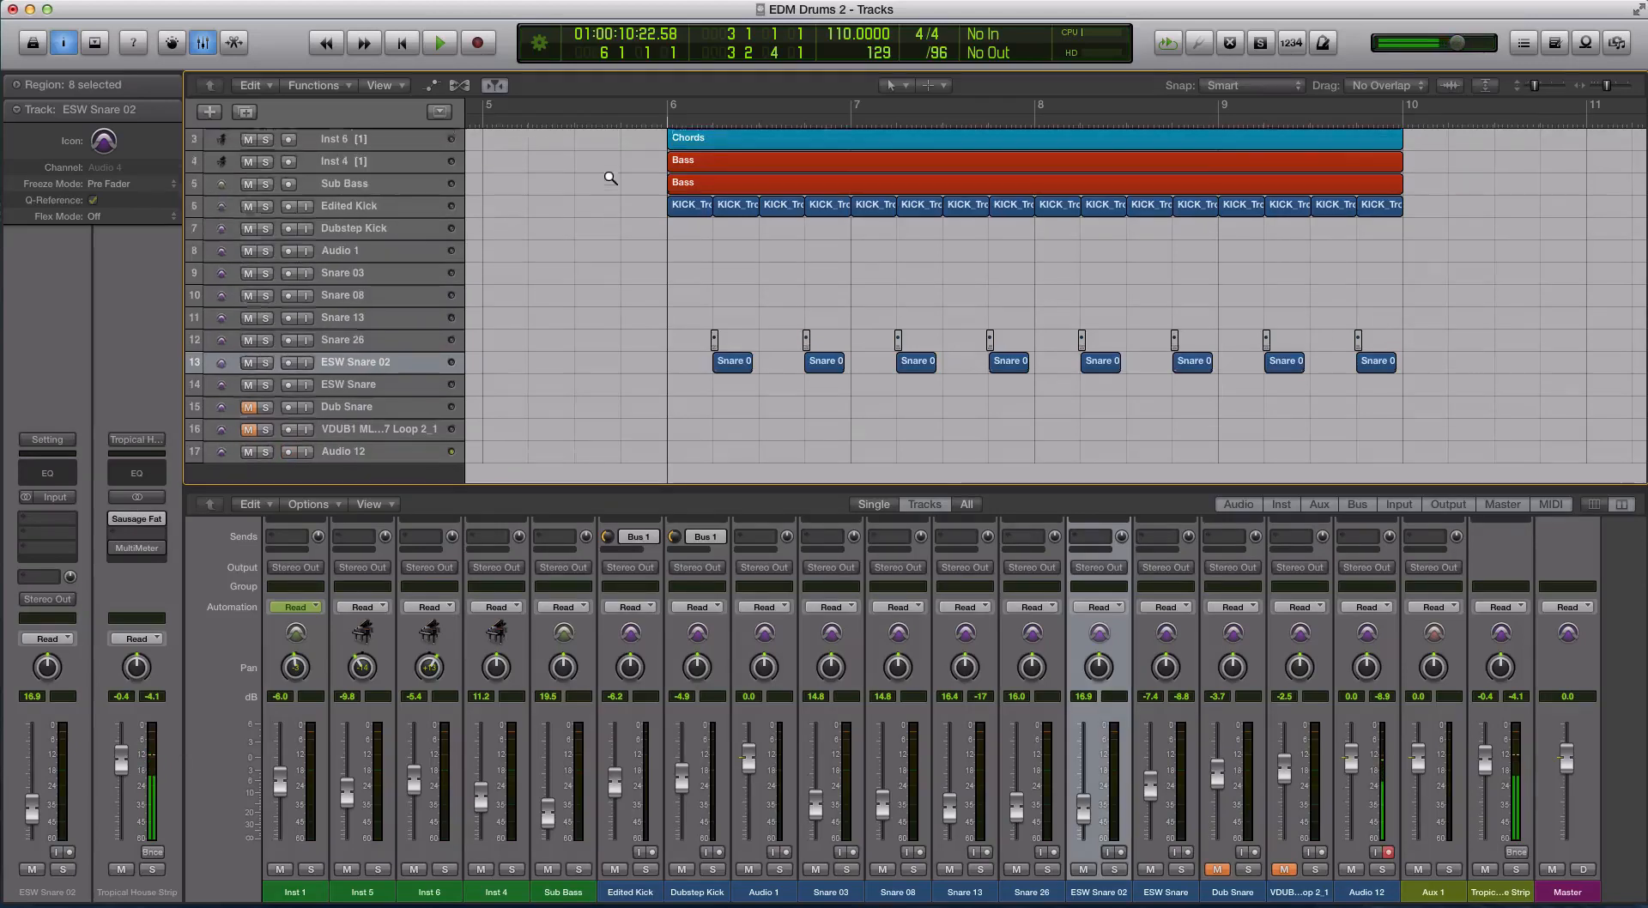
scroll(609, 175, down, 3)
scroll(677, 187, left, 2)
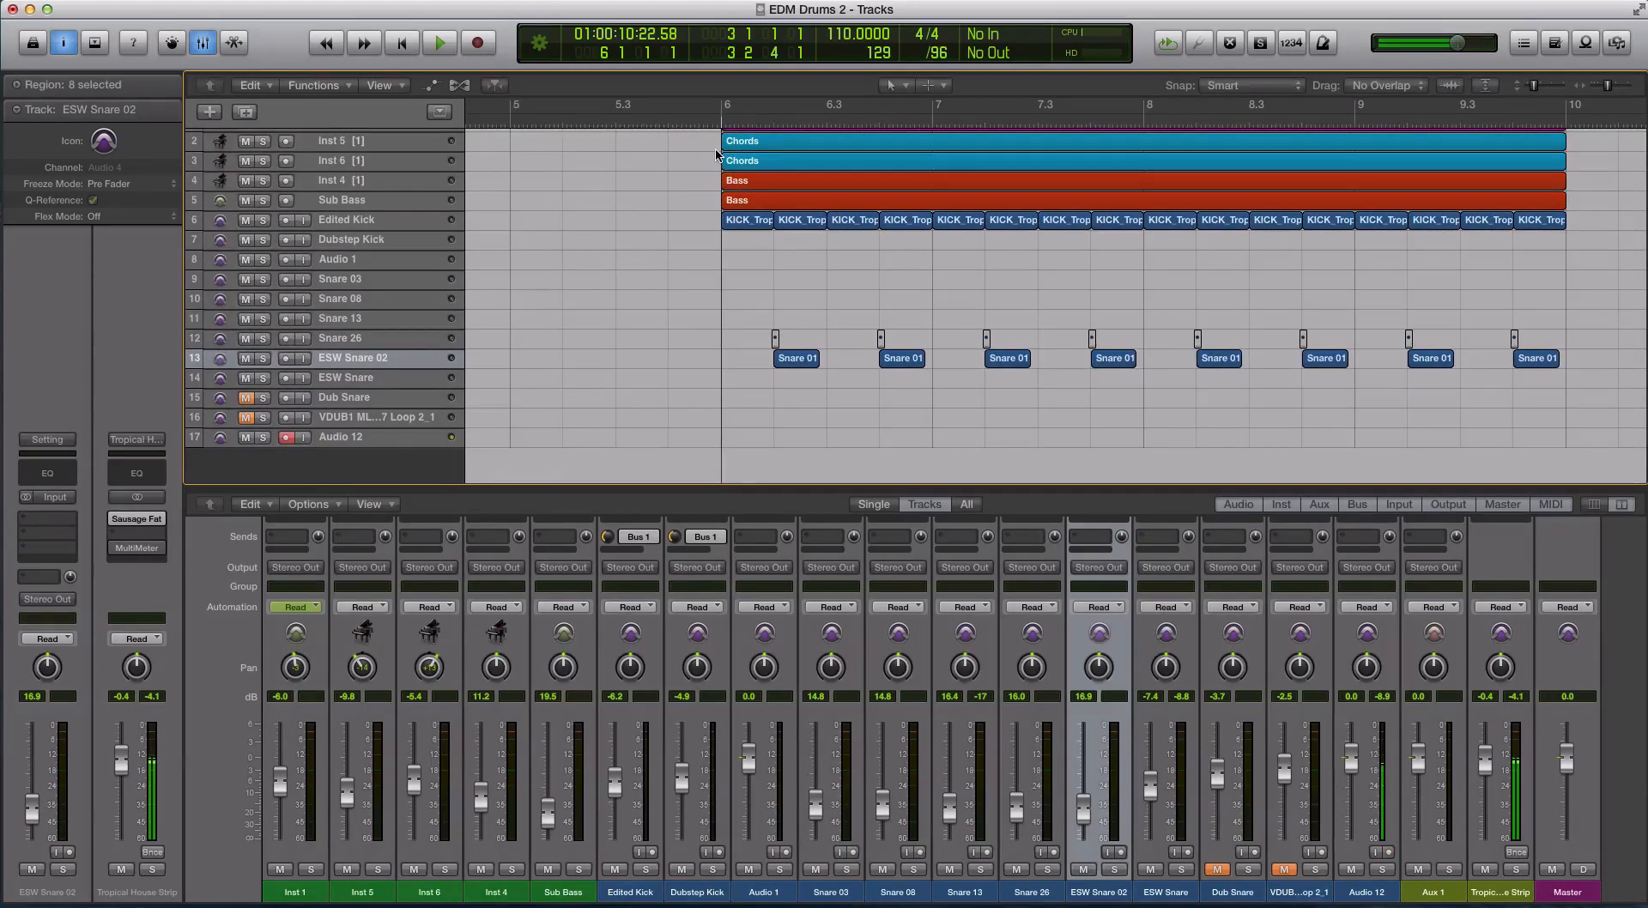
key(space)
scroll(510, 347, up, 3)
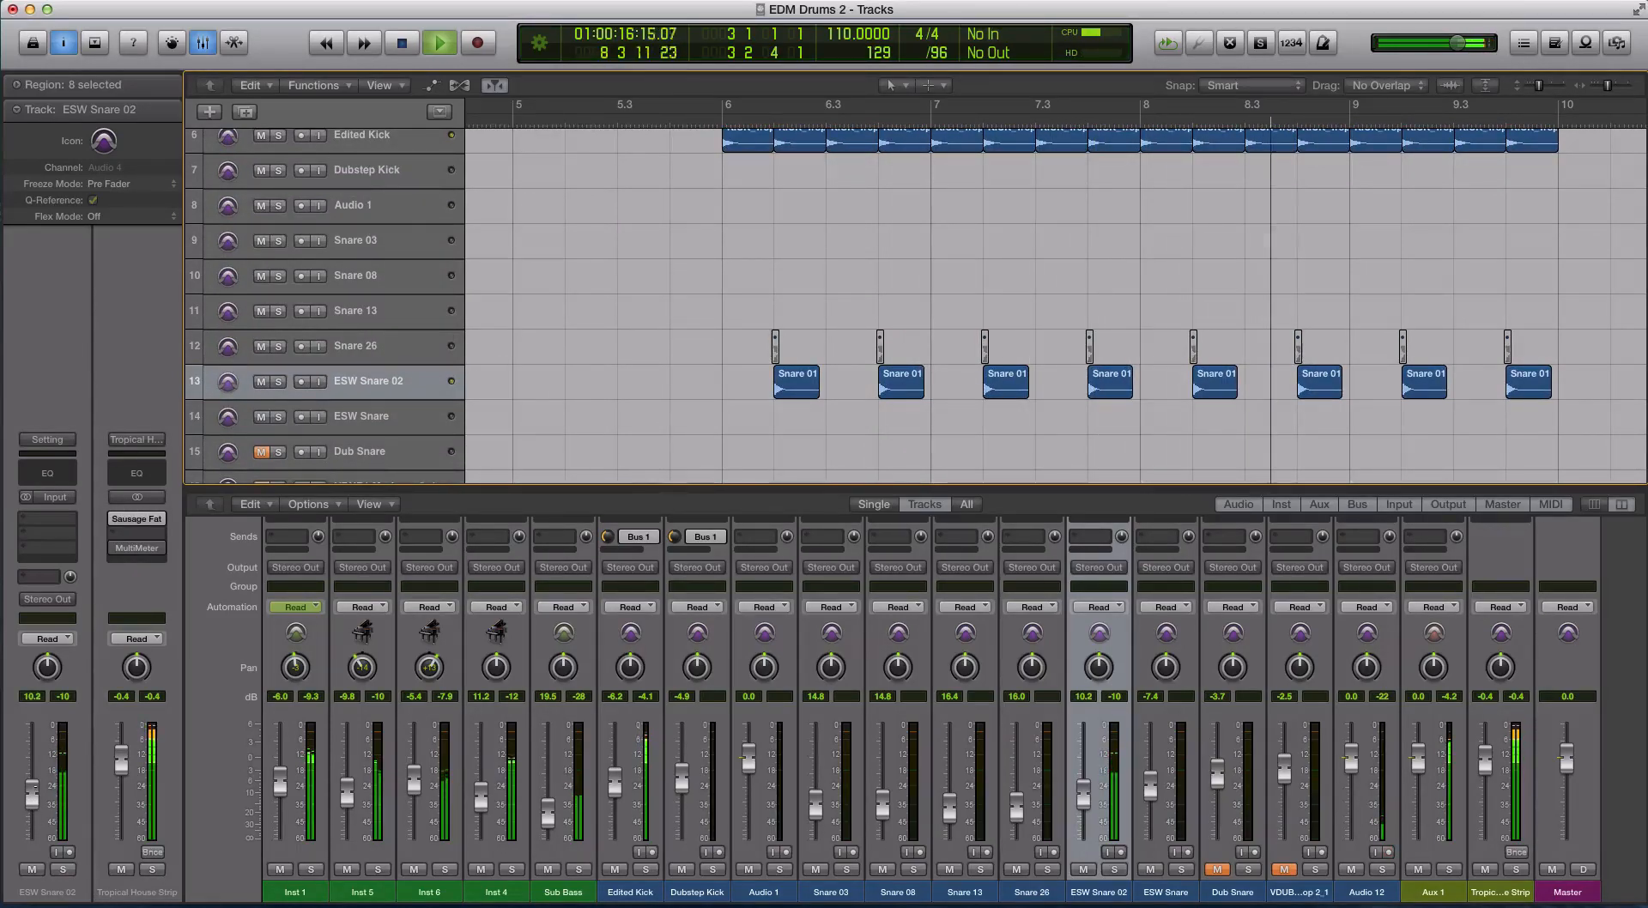
click(772, 126)
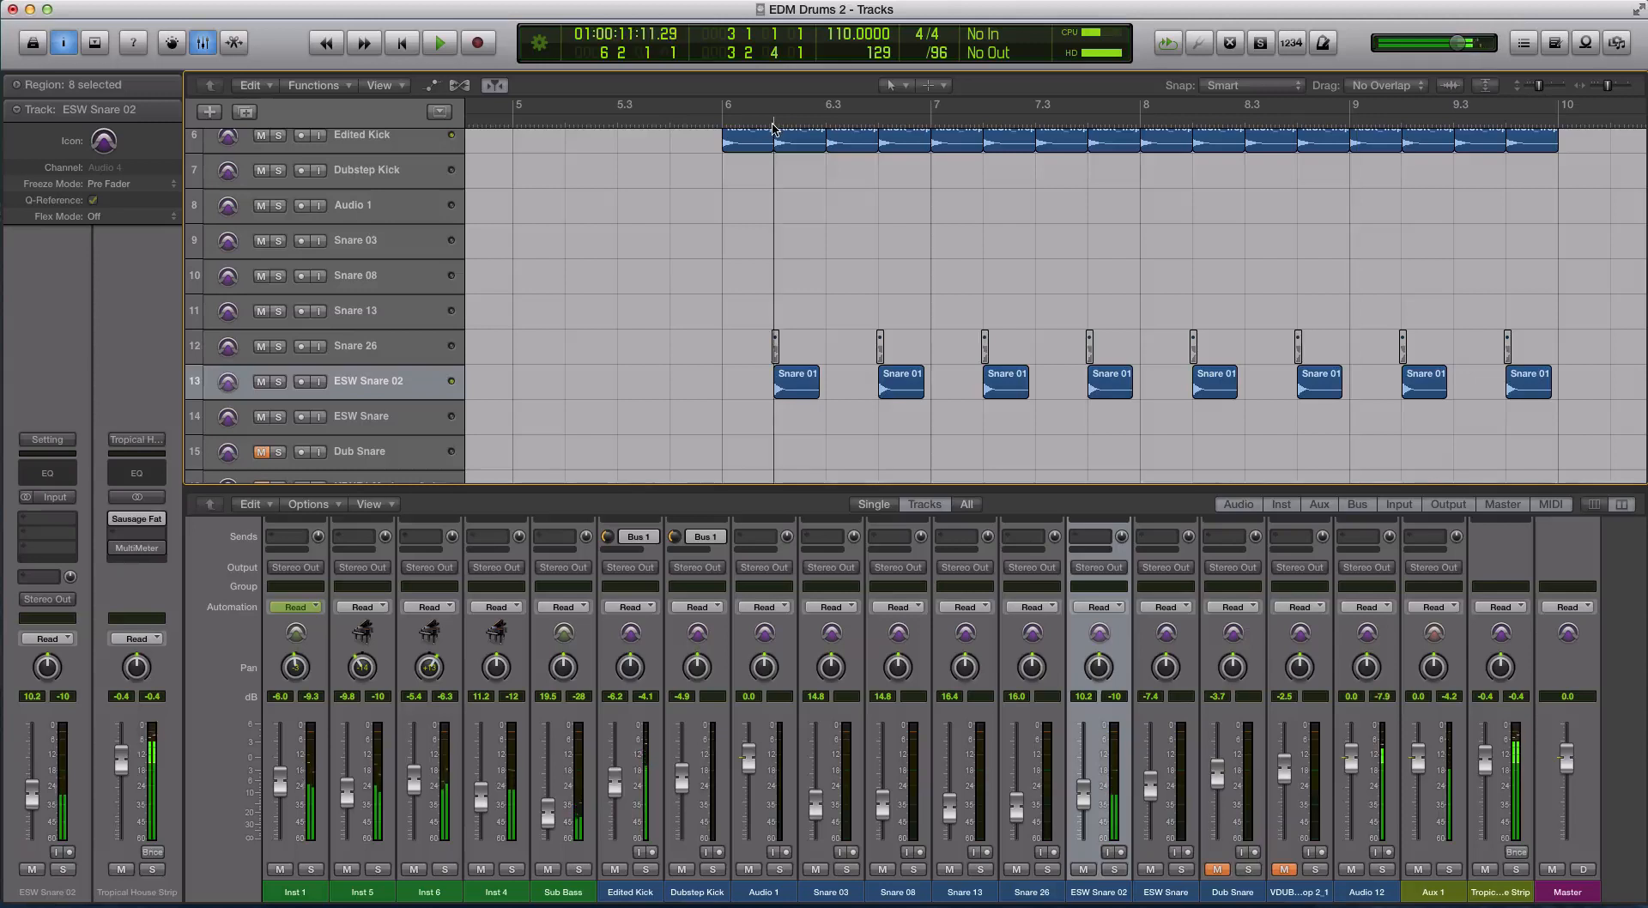
Step: Solo the Lead region, both Bass regions and the first eight Edited Kick regions in the section starting at bar 6
scroll(780, 153, up, 5)
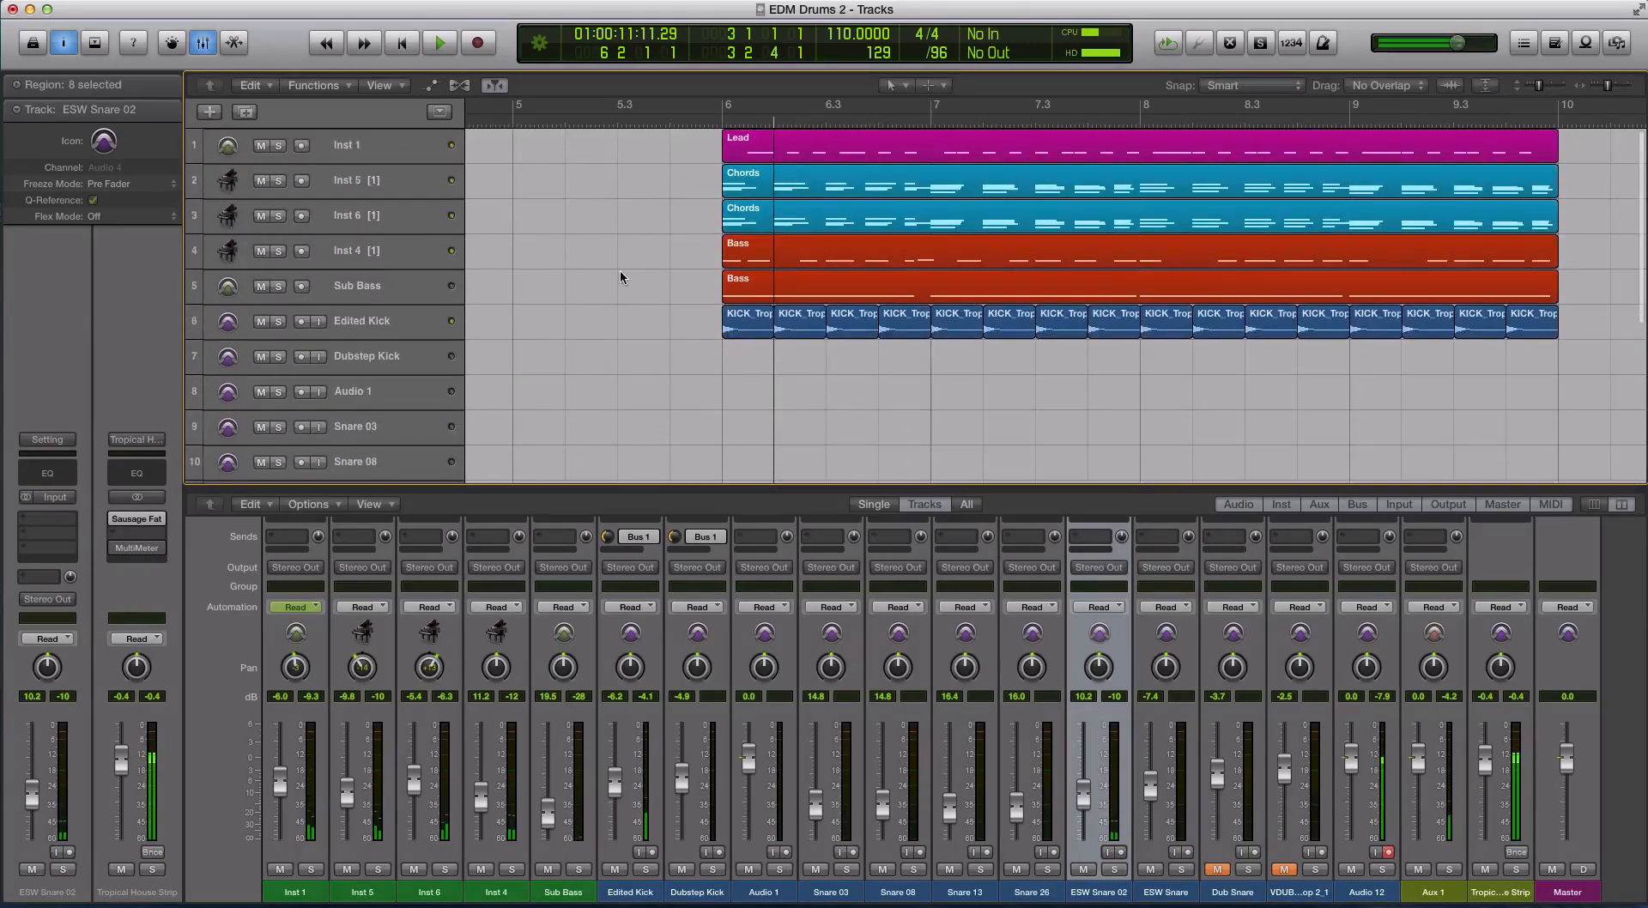
click(378, 256)
click(347, 286)
click(398, 324)
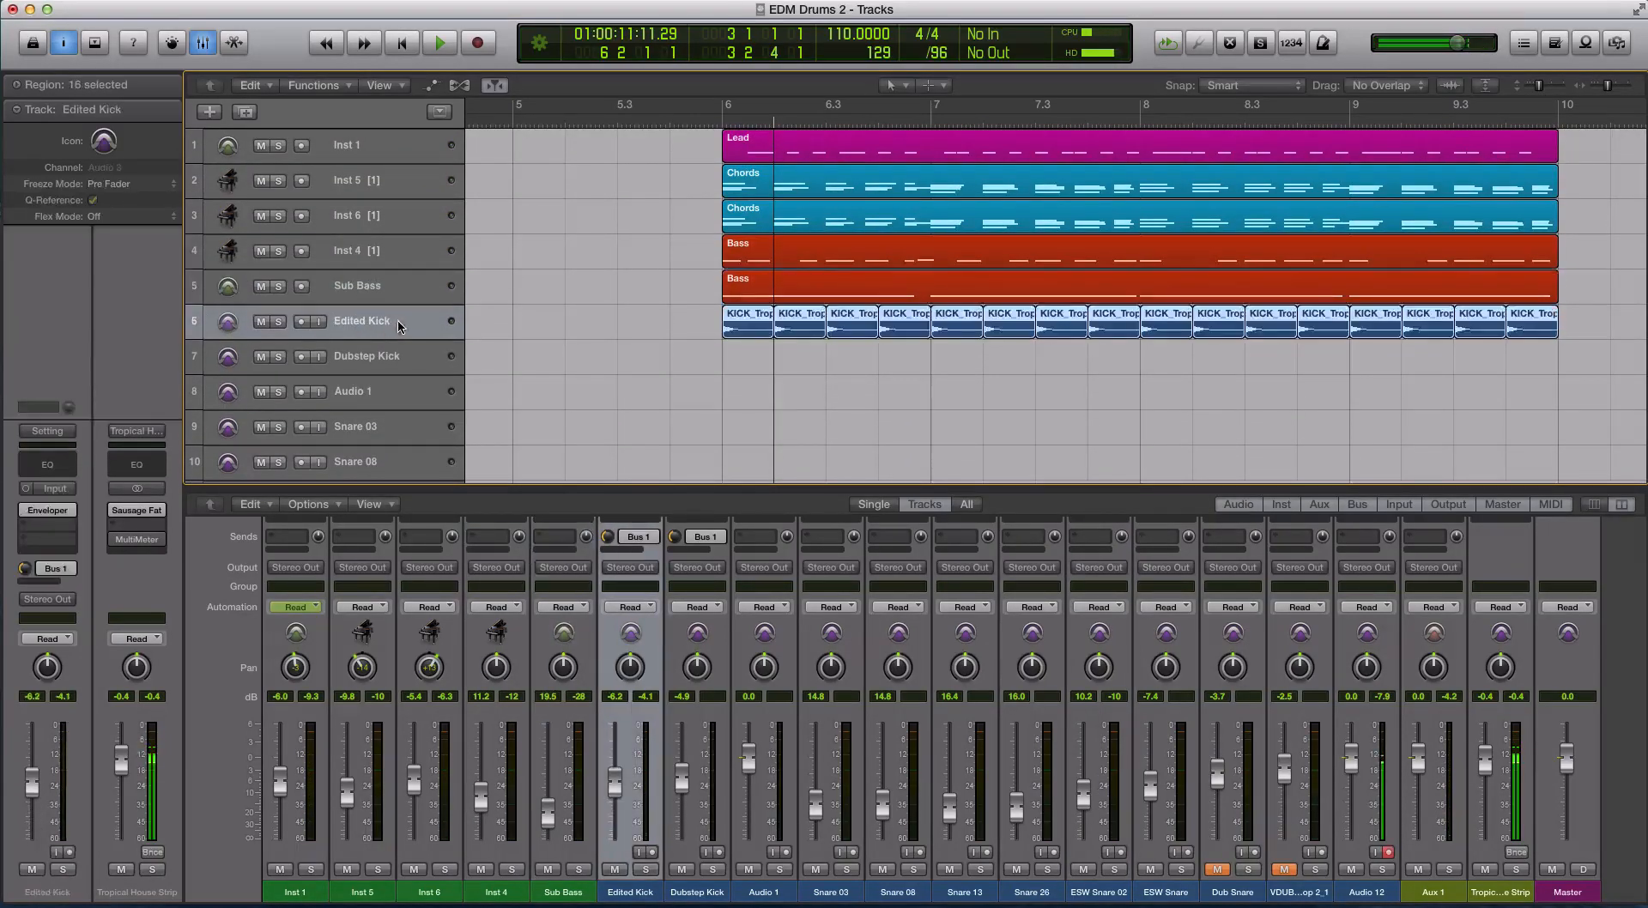
drag(618, 259, 1126, 348)
scroll(833, 226, down, 1)
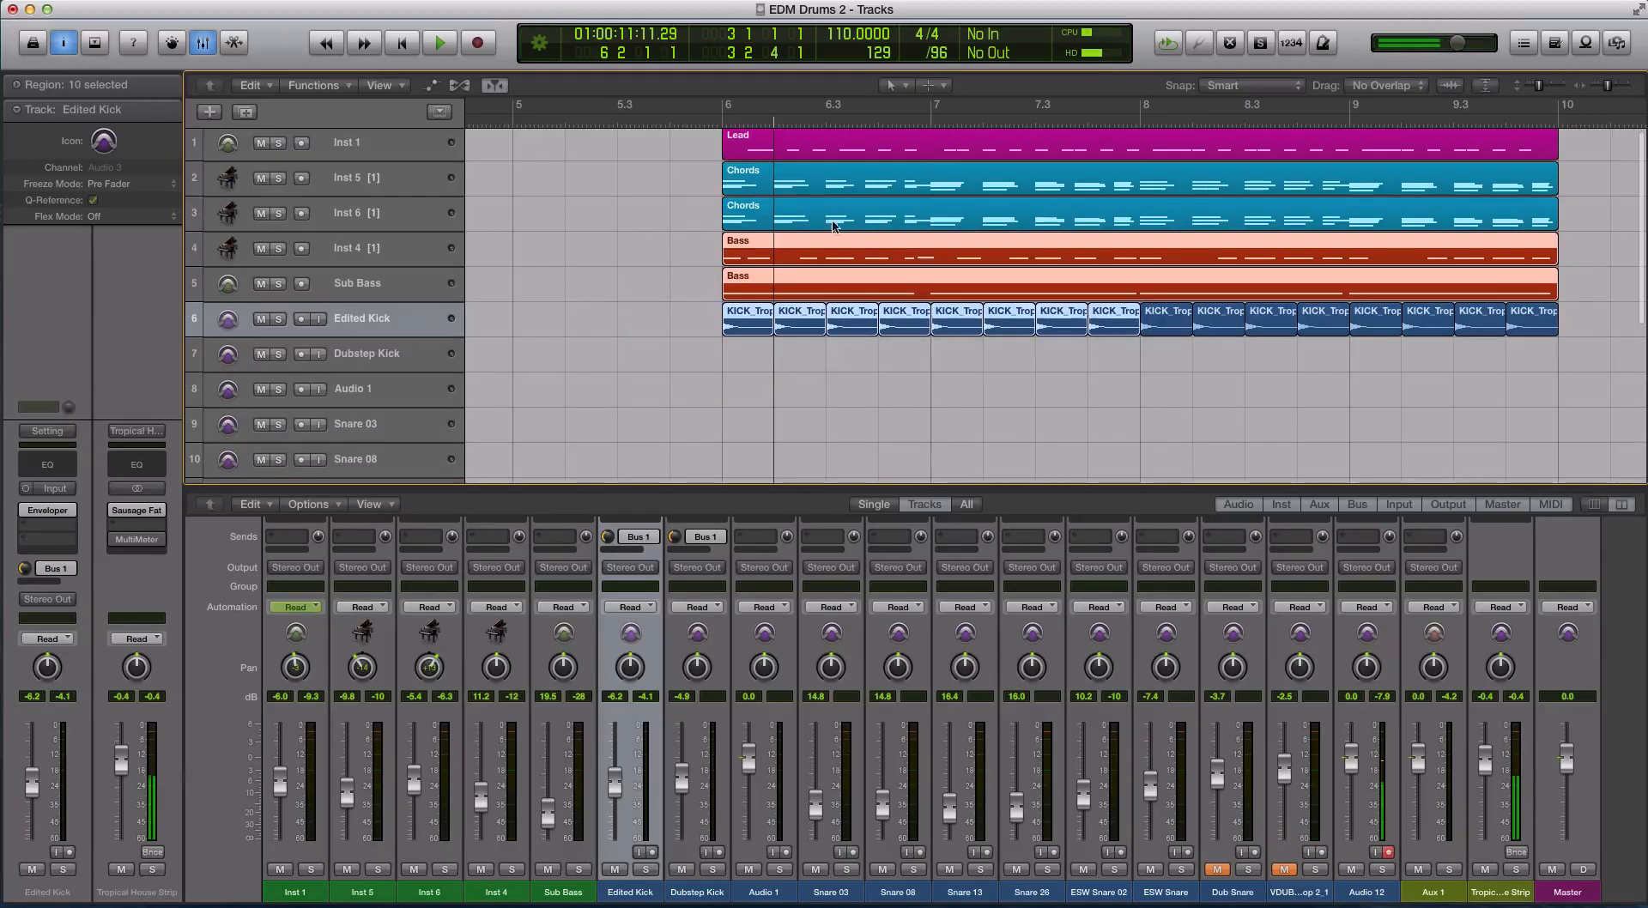
shift+click(753, 152)
key(ctrl+s)
Step: Play the soloed lead, bass and kick regions from bar 6 and stop just past bar 8
click(726, 124)
key(space)
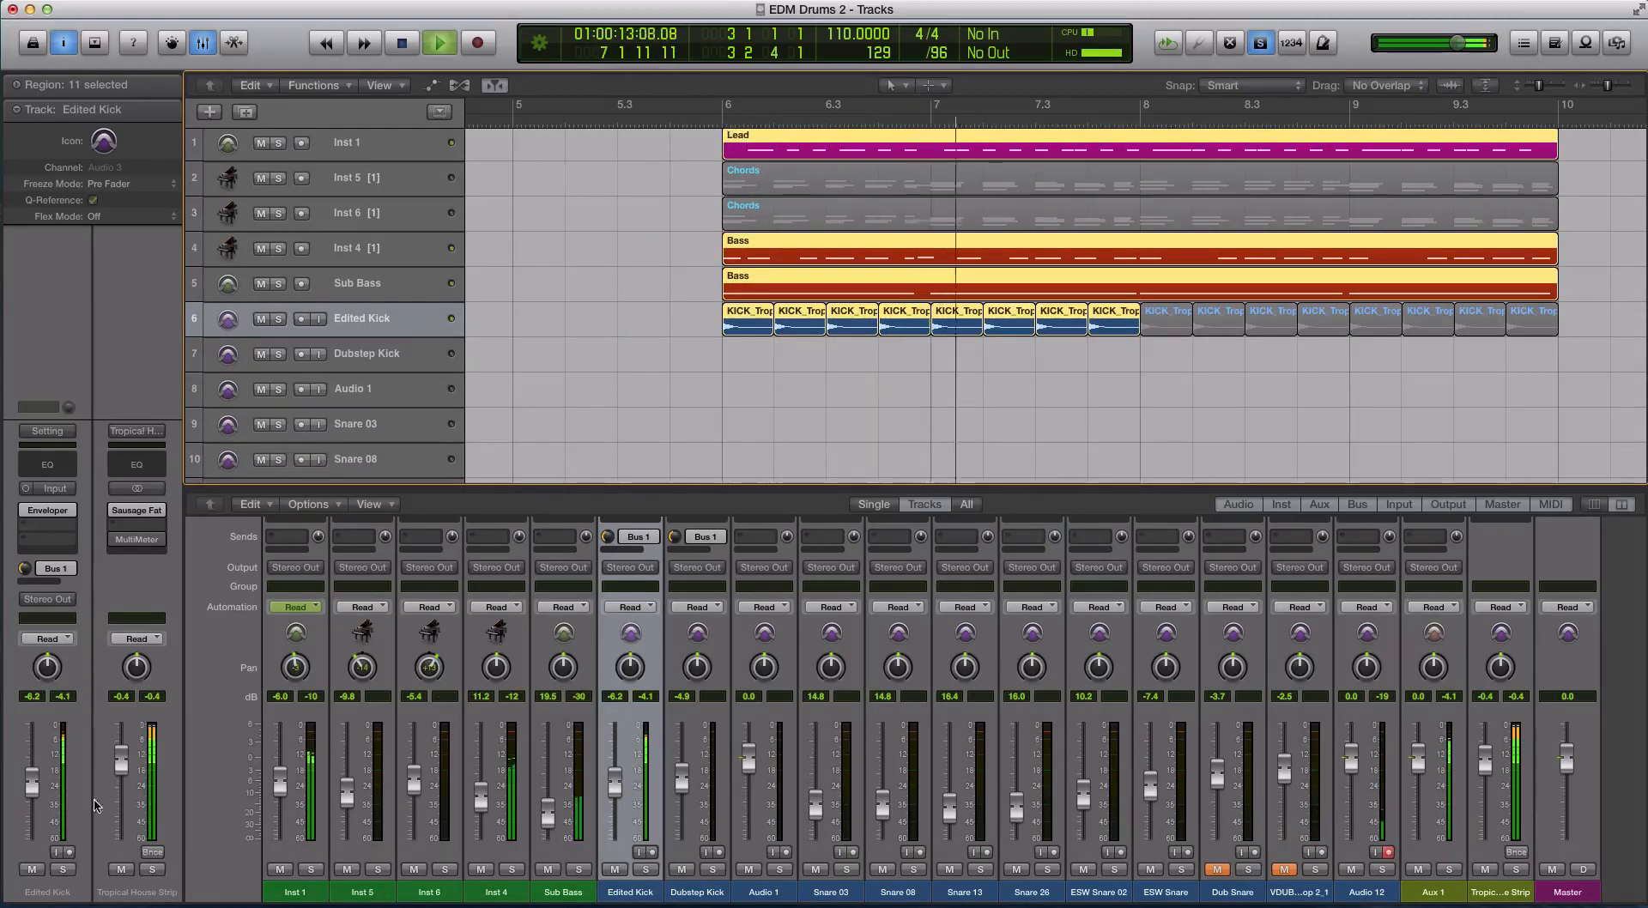
scroll(807, 421, up, 1)
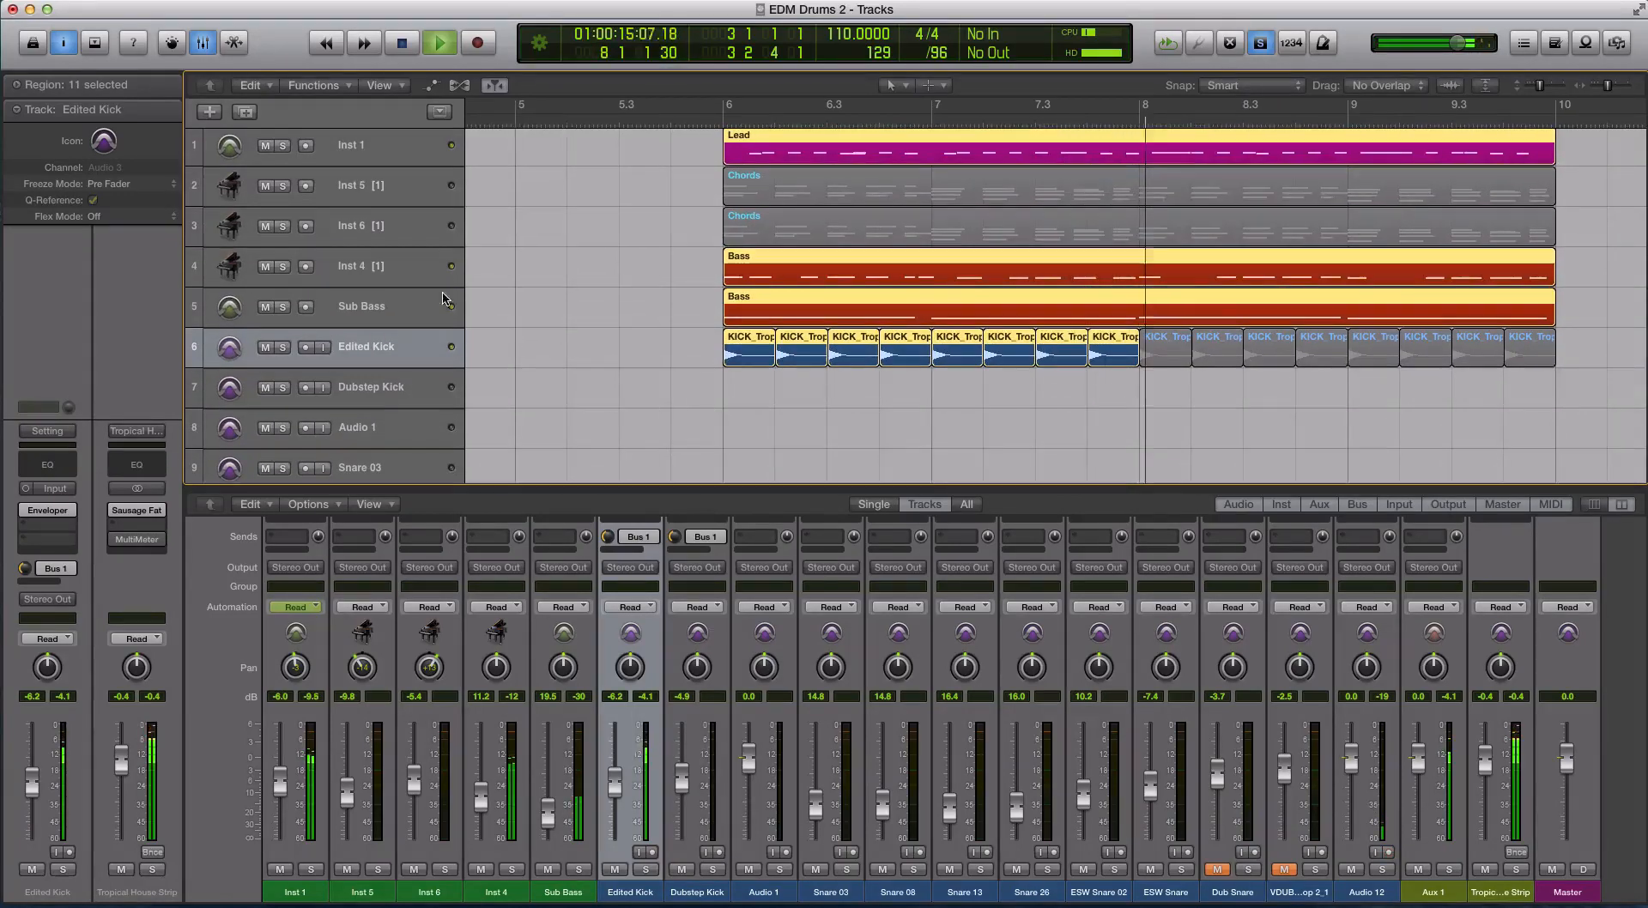
key(space)
Step: Solo the eight ESW Snare 02 regions after bar 6 and briefly play them from the second beat of bar 6
scroll(691, 378, down, 5)
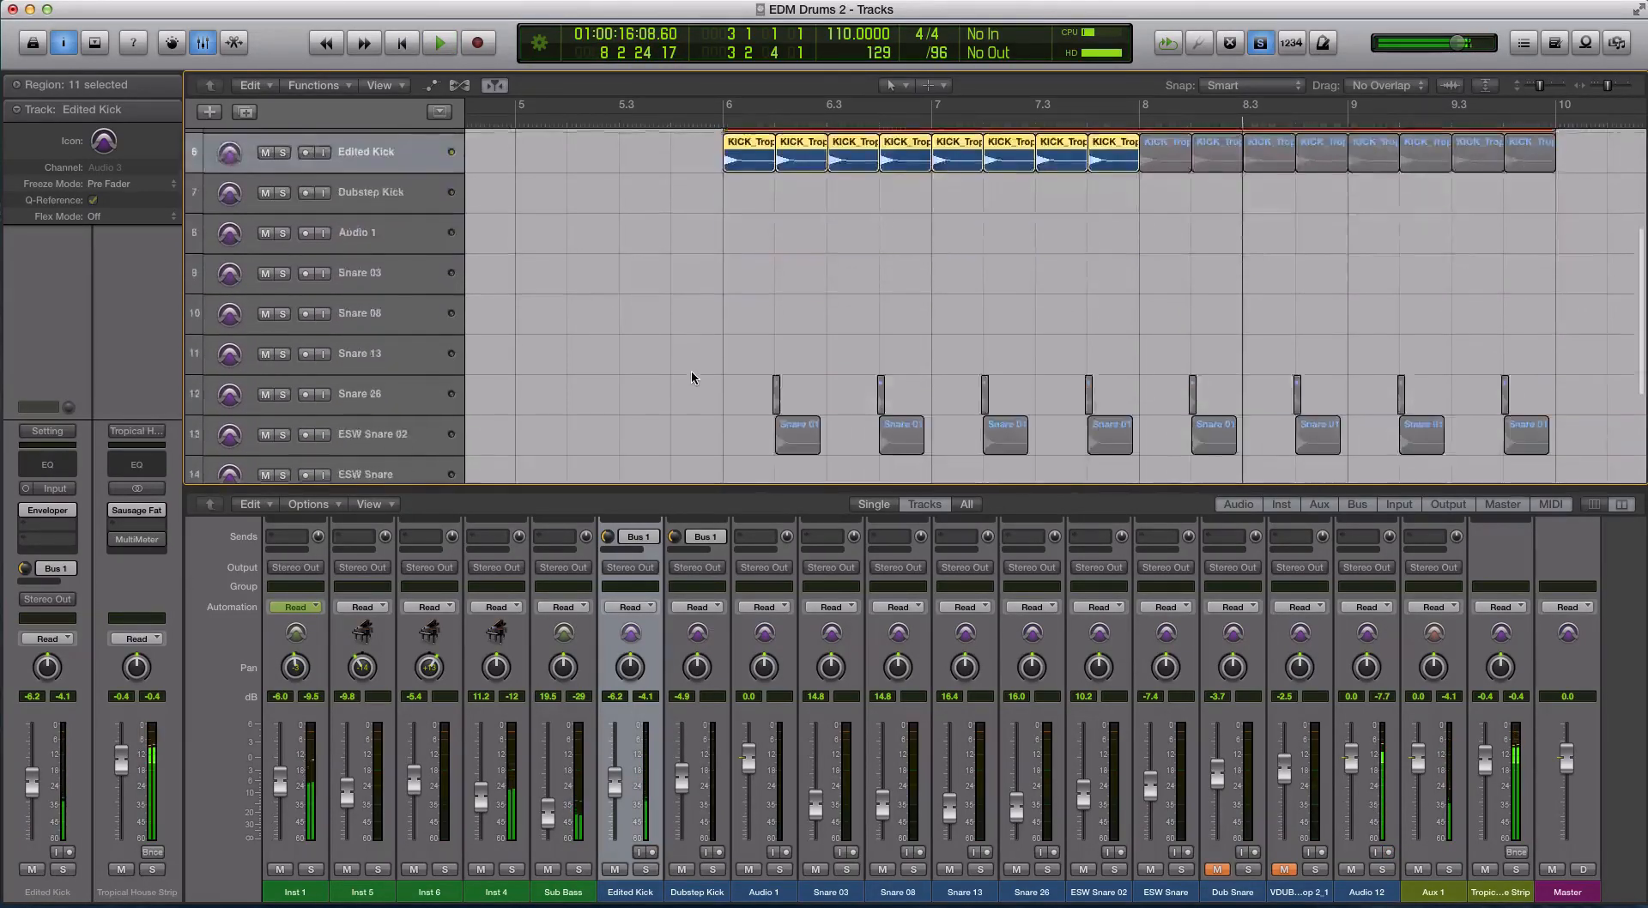
scroll(692, 378, down, 5)
drag(701, 286, 1604, 268)
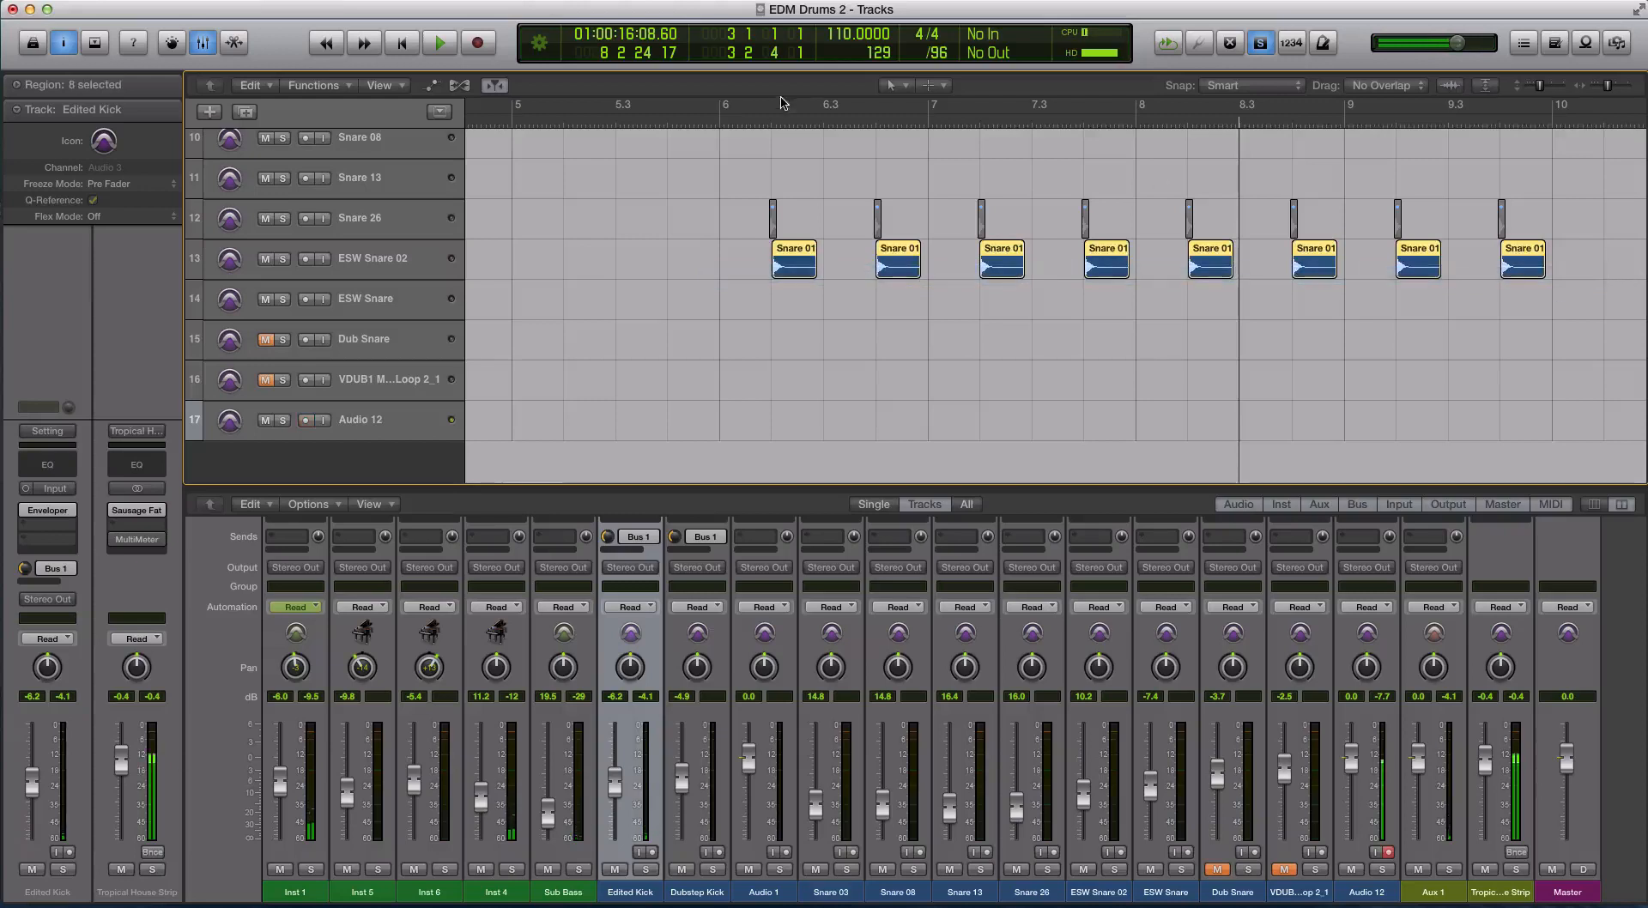
click(770, 122)
key(space)
key(space)
Step: Extend the solo to both Bass regions and all Edited Kick, Snare 26 and ESW Snare 02 regions between bars 6 and 10
scroll(826, 202, up, 5)
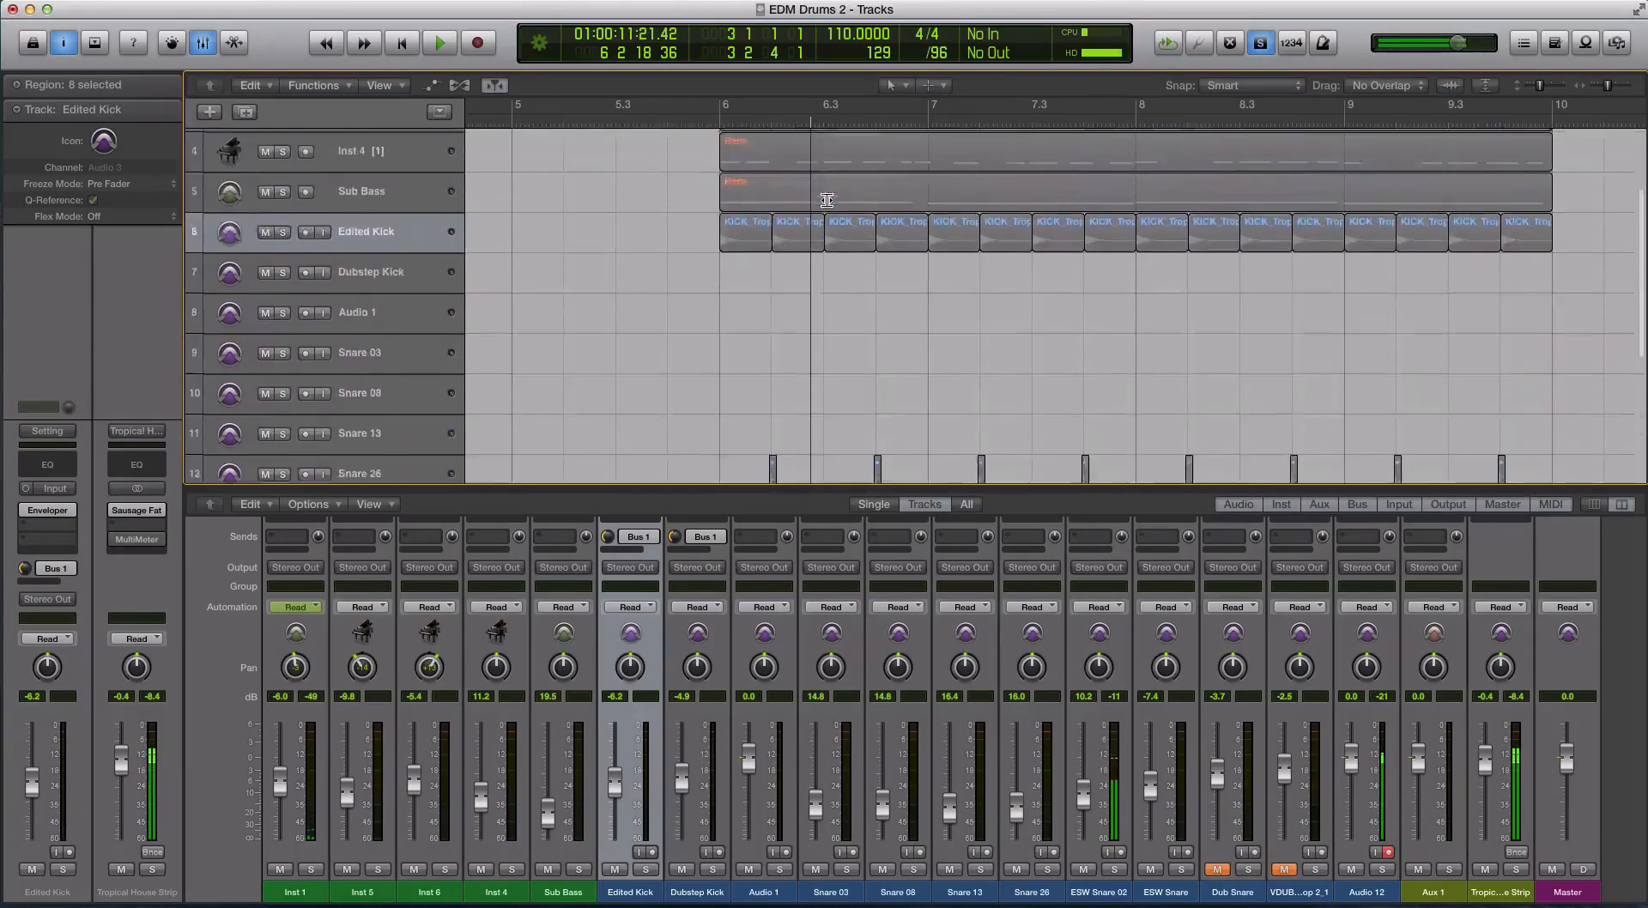
scroll(826, 200, up, 2)
key(super+Left)
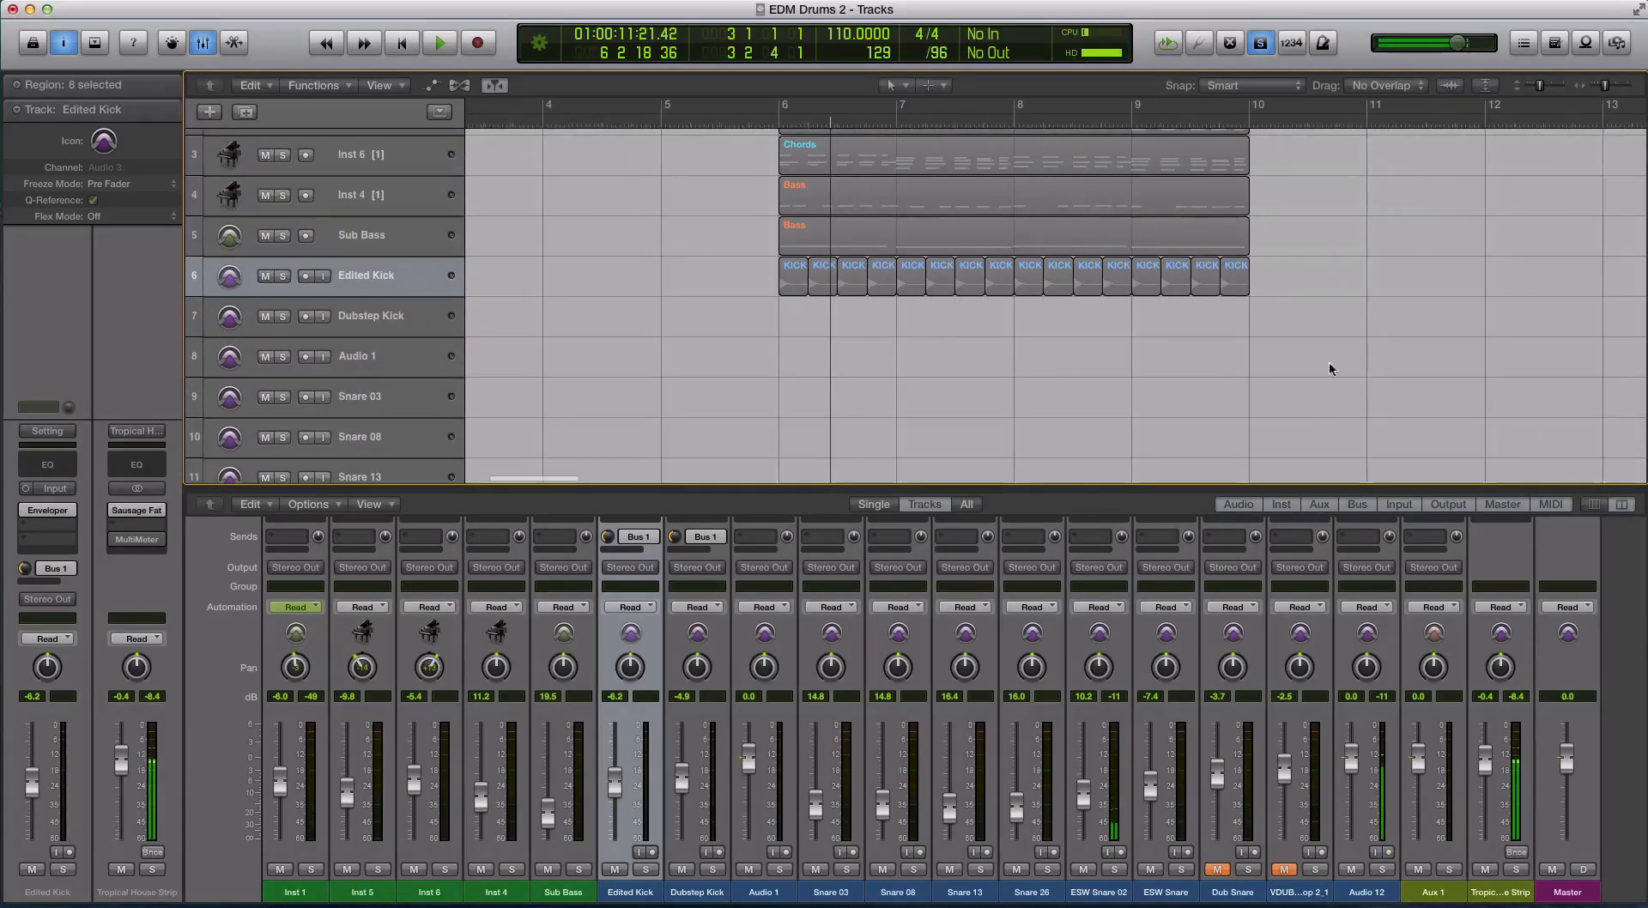
key(super+Up)
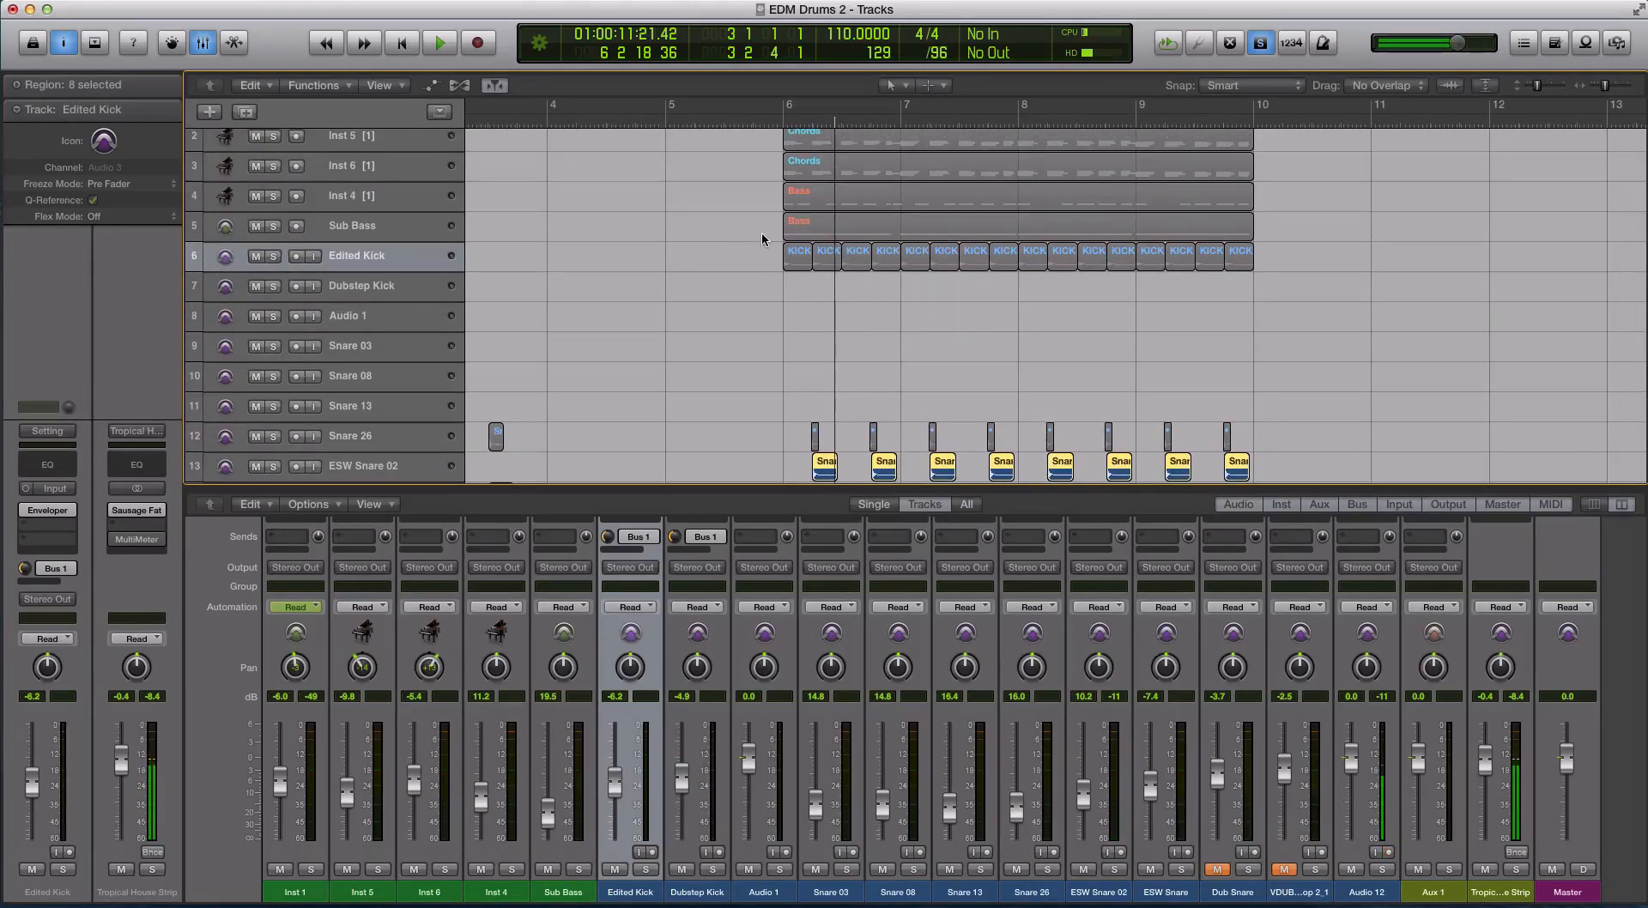
drag(750, 202, 1332, 316)
drag(1260, 476, 796, 443)
Step: Place the playhead at bar 6, turn off the solo and deselect all regions, with track automation hidden
key(a)
click(783, 129)
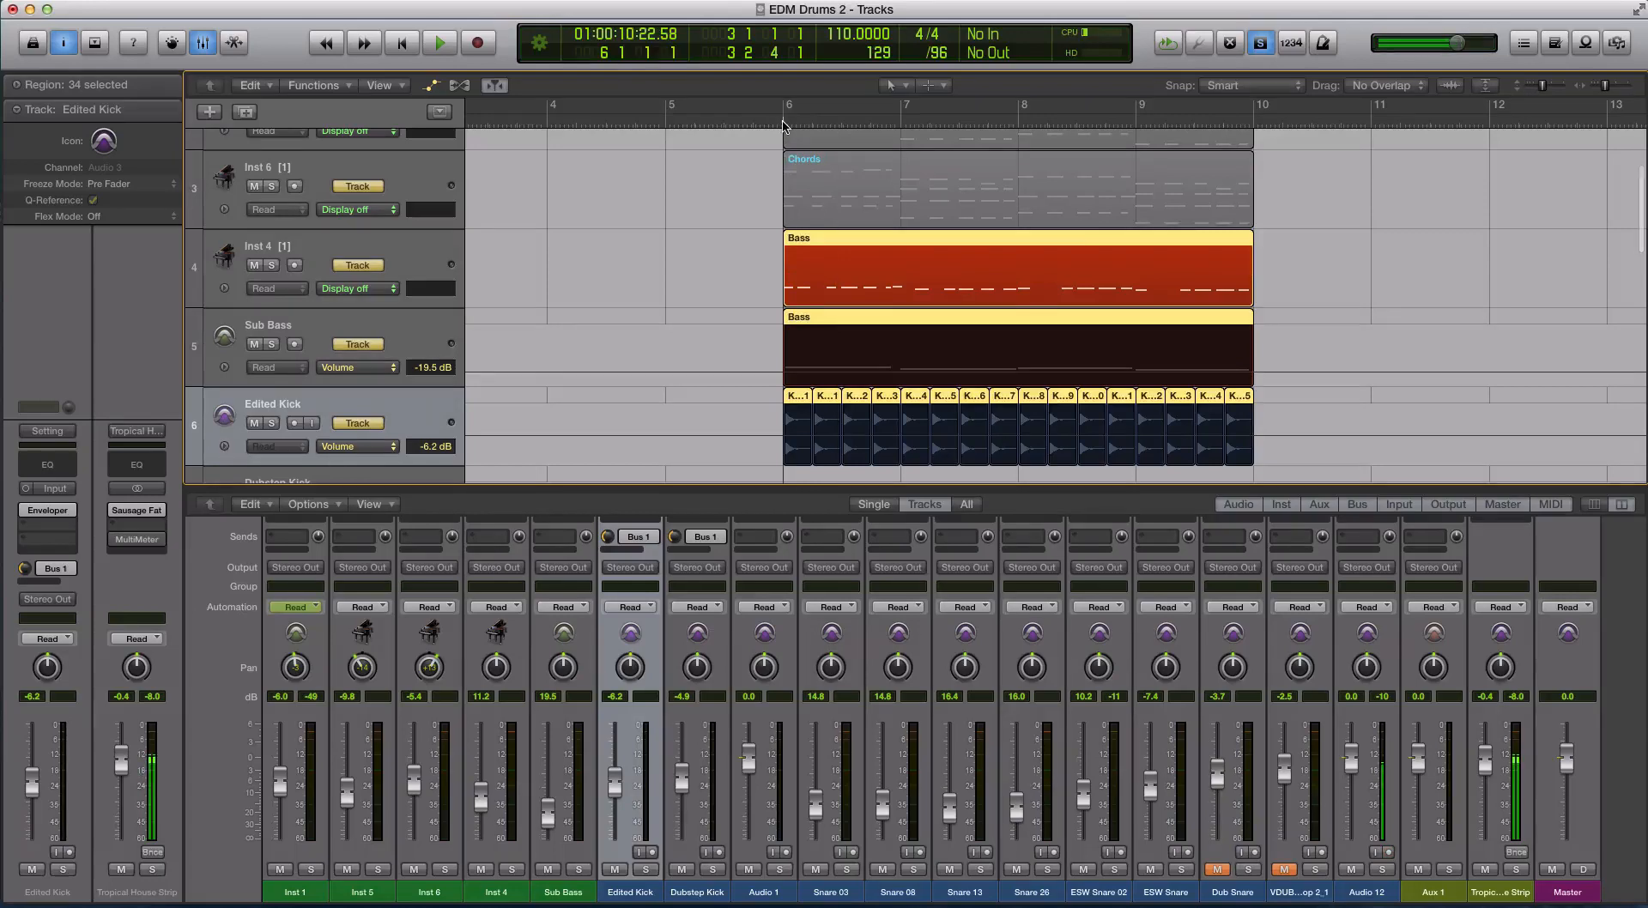
key(a)
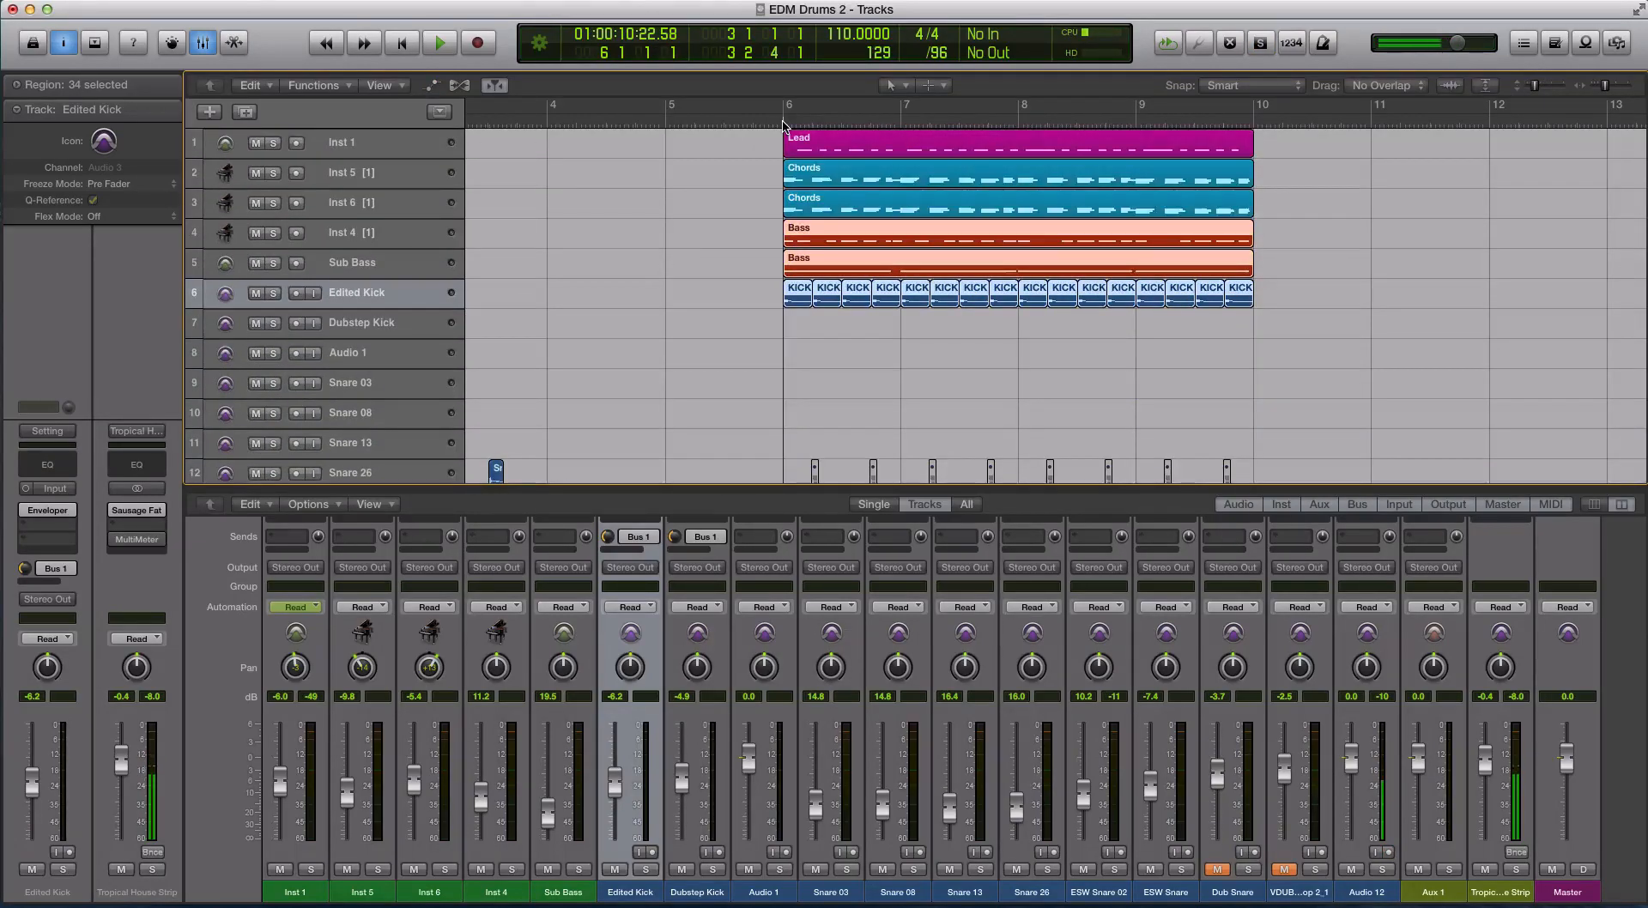
scroll(750, 372, down, 3)
click(749, 372)
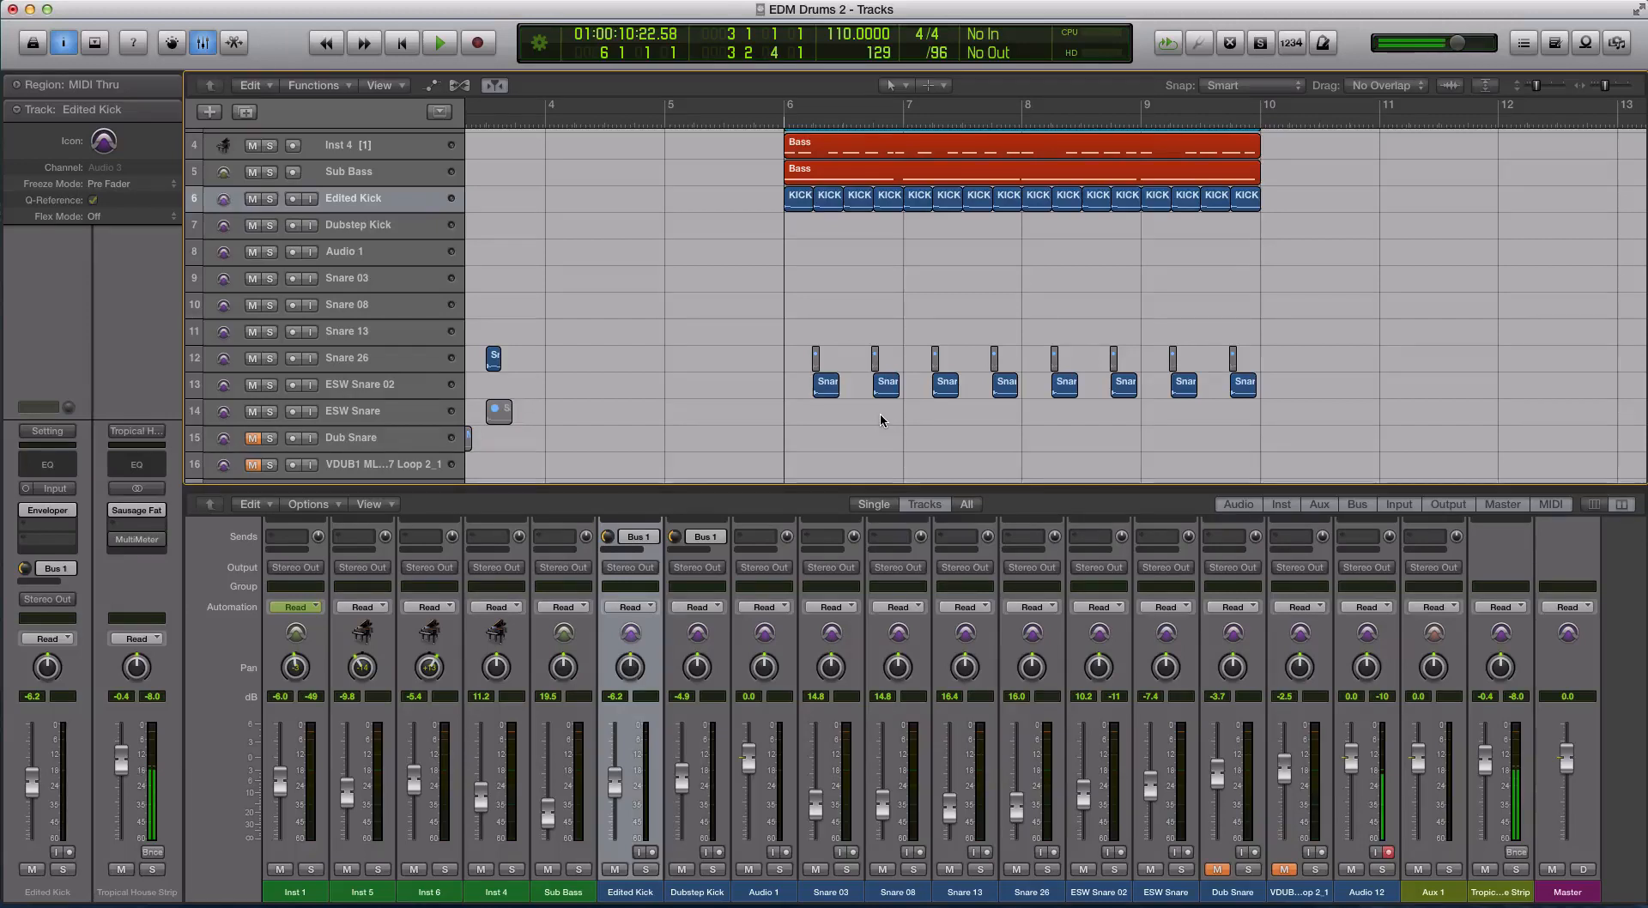
scroll(880, 412, up, 3)
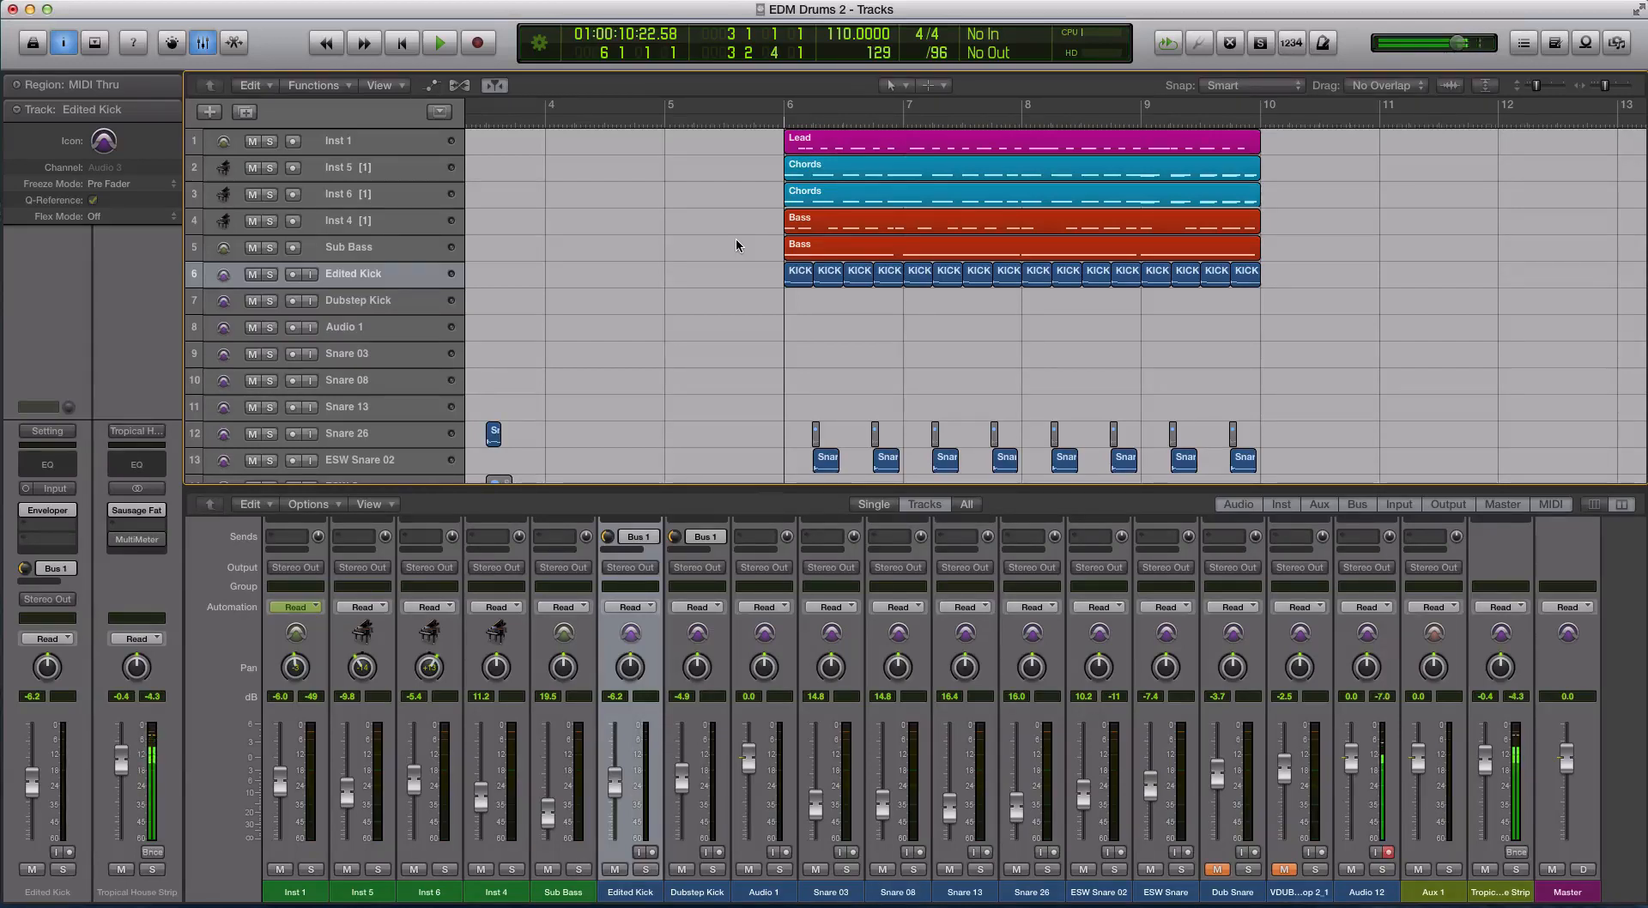
scroll(745, 295, down, 2)
scroll(745, 295, down, 4)
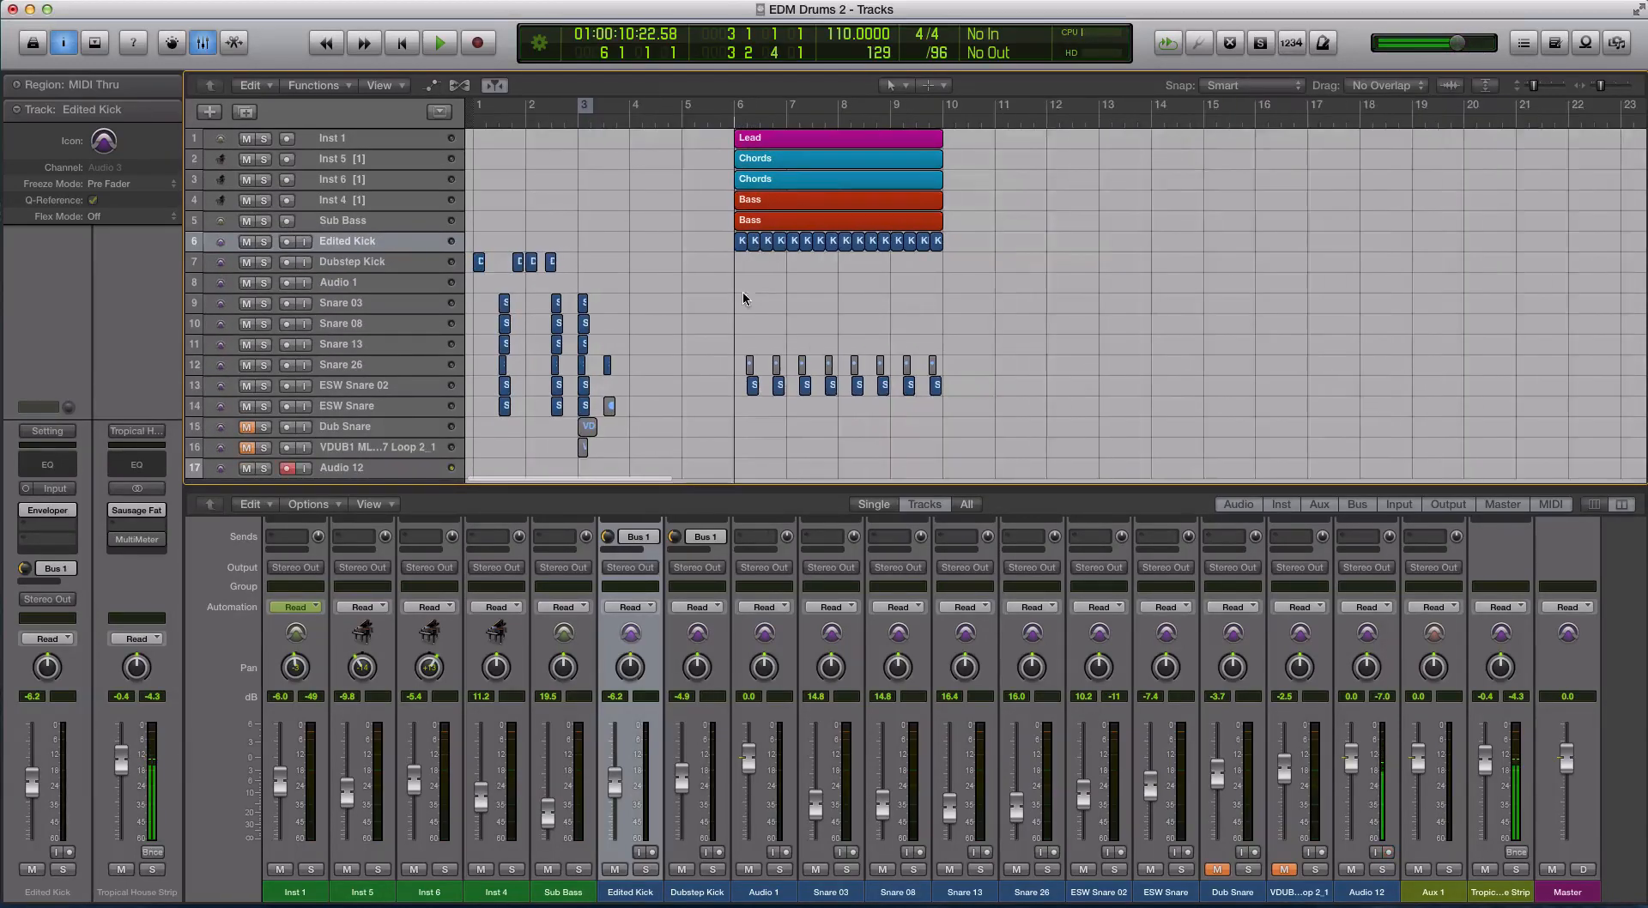